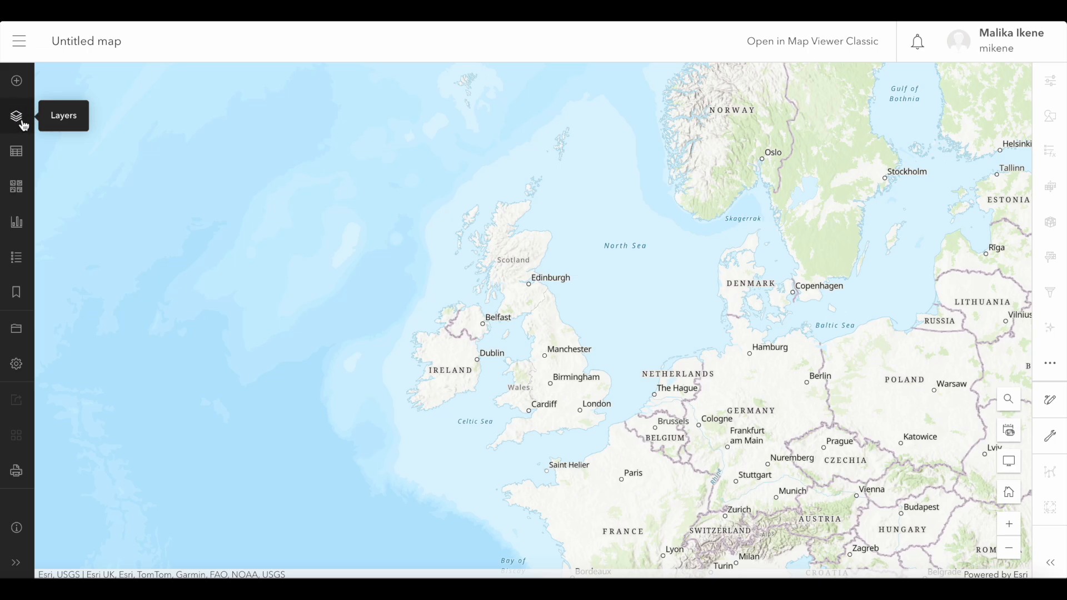
# Start adding a layer from a file and highlight the supported file types line in the Add Layer dialog.
pyautogui.click(16, 124)
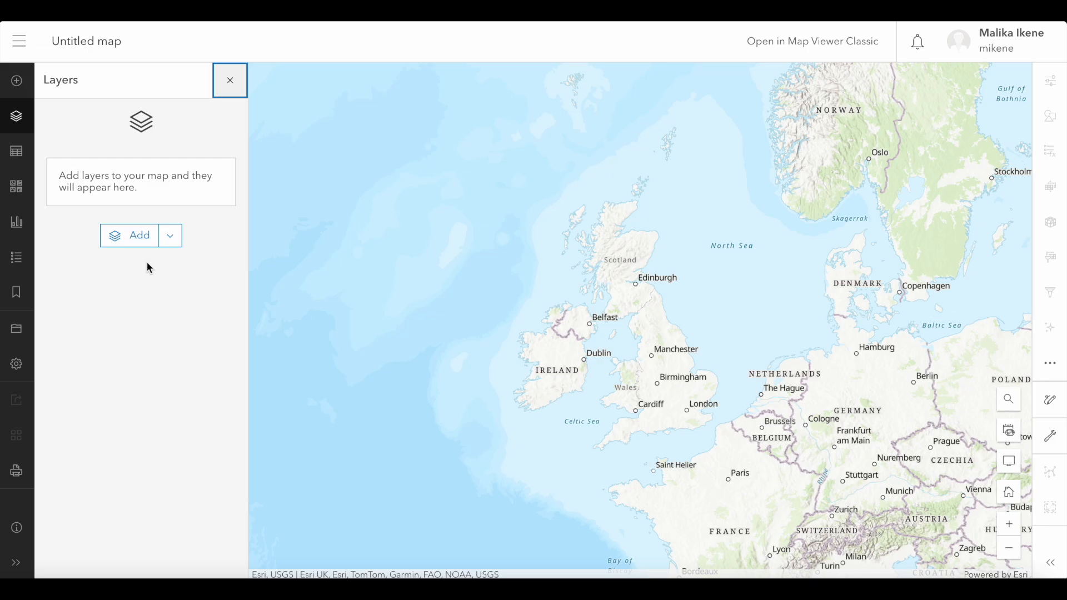
pyautogui.click(173, 238)
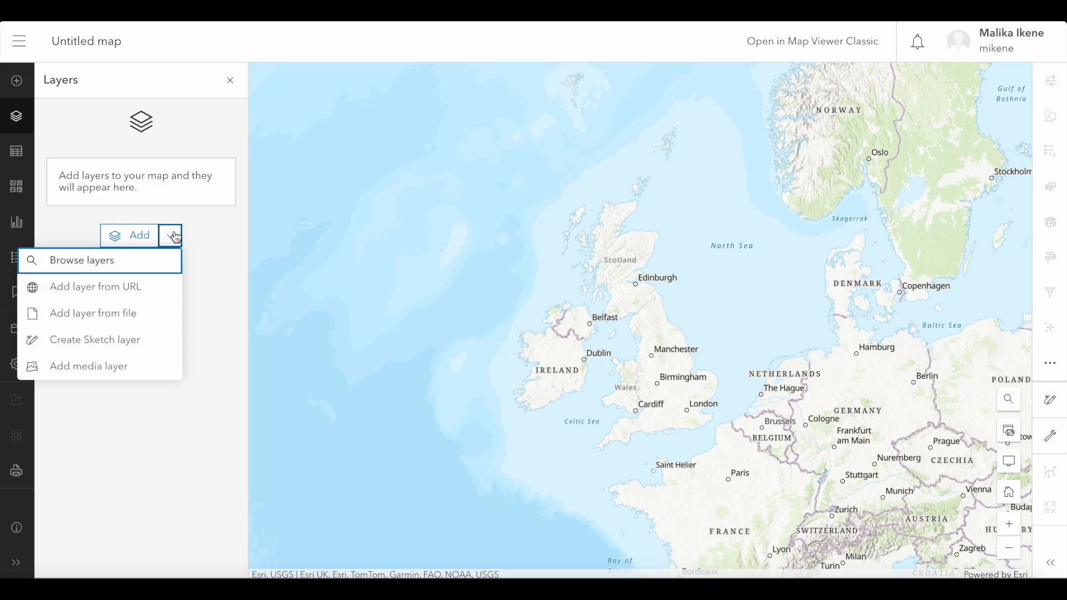
pyautogui.click(127, 324)
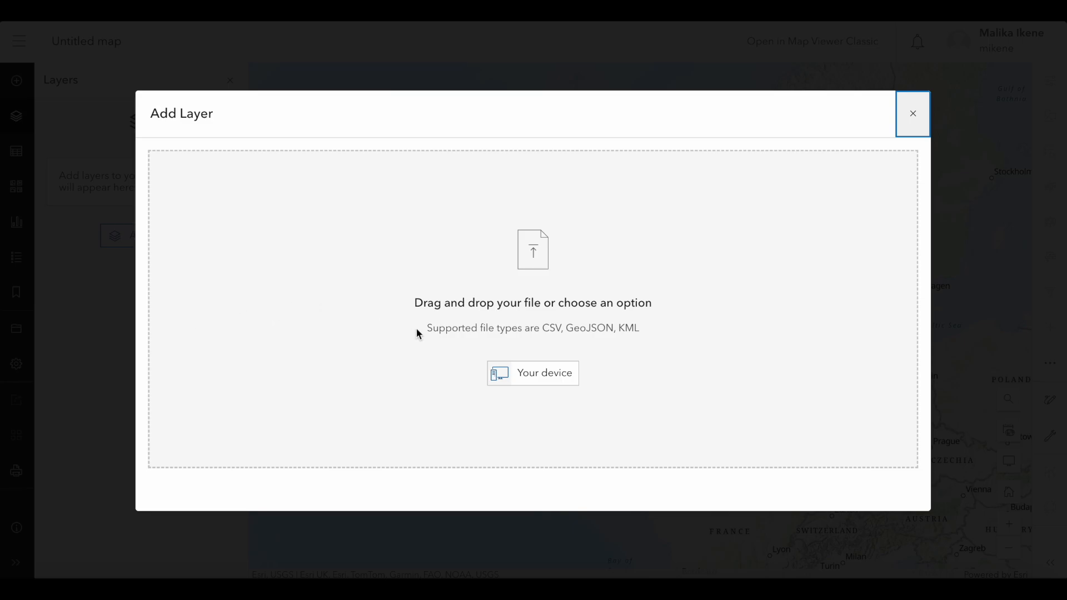
pyautogui.moveTo(425, 329); pyautogui.dragTo(645, 327)
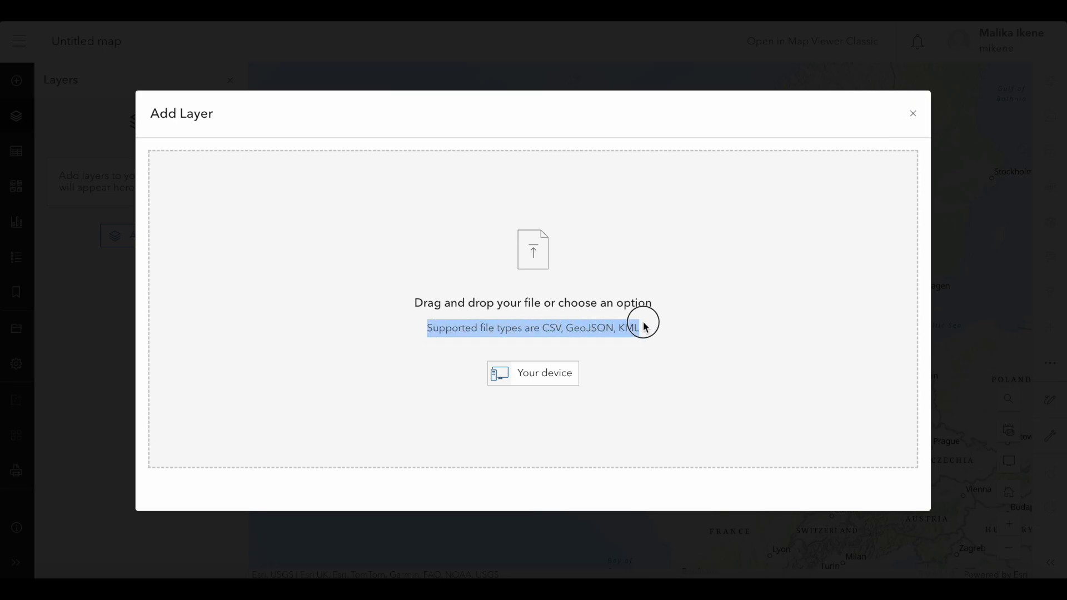
pyautogui.click(682, 324)
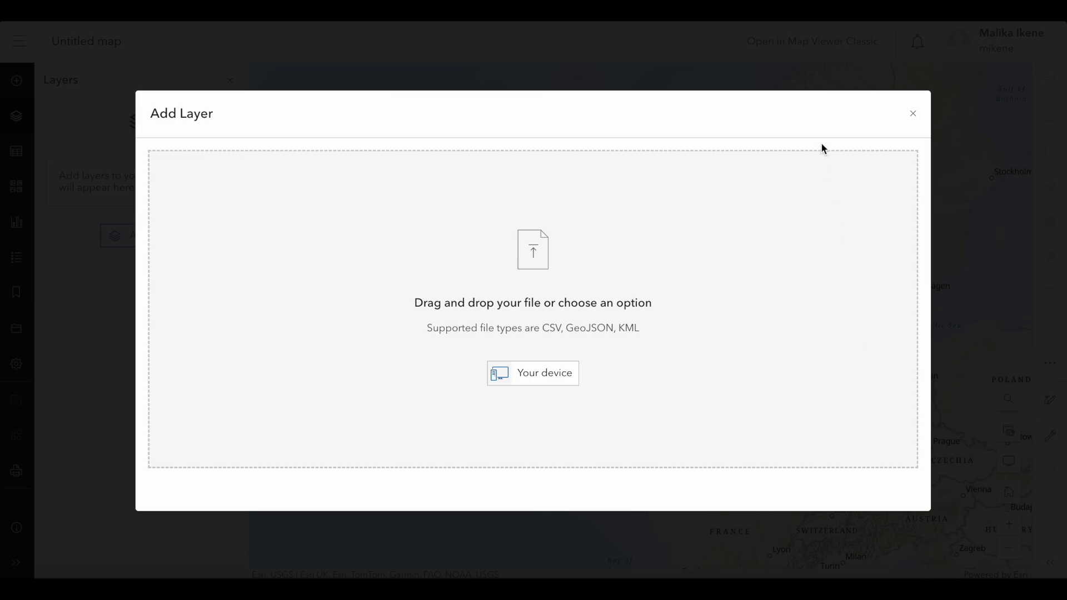
# Bring the CSV sticky note over the dialog, expand it and write "- comma separated values" under CSV.
pyautogui.moveTo(638, 99); pyautogui.dragTo(485, 201)
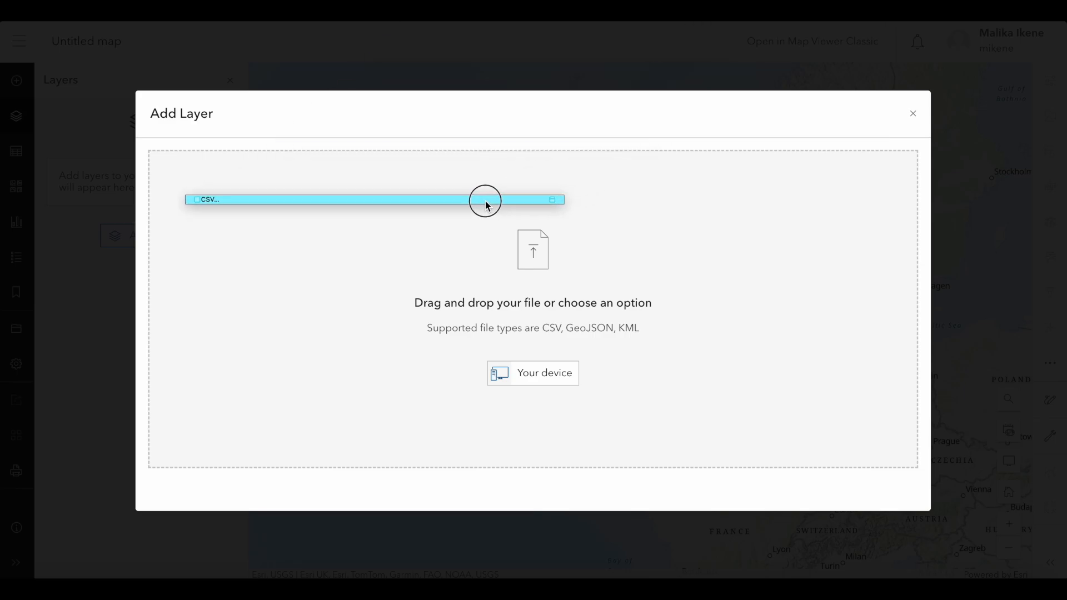
pyautogui.doubleClick(487, 200)
pyautogui.write('- comma ')
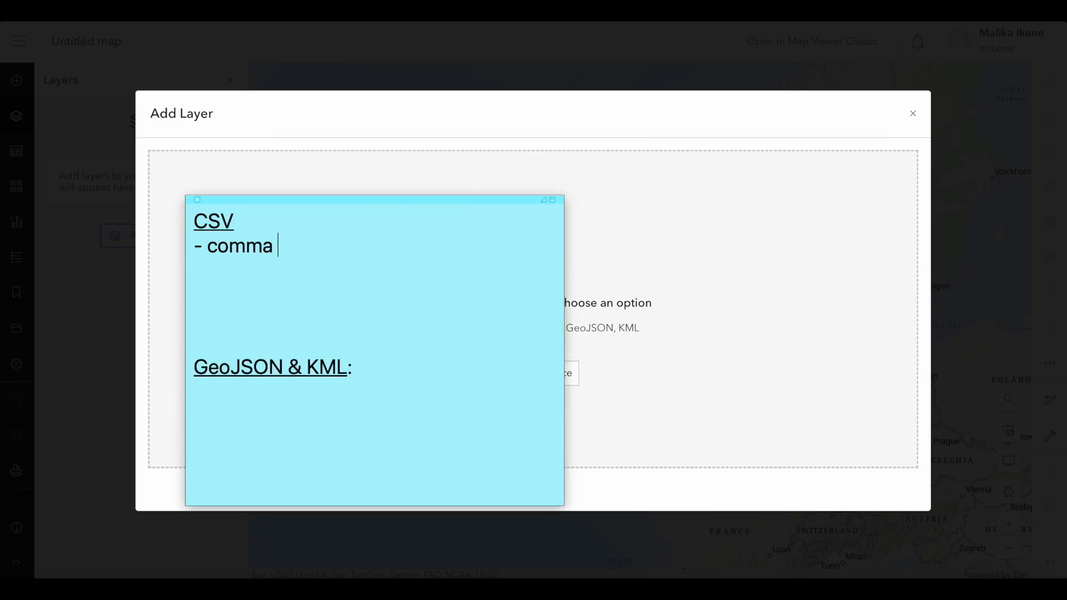
pyautogui.write('separated values')
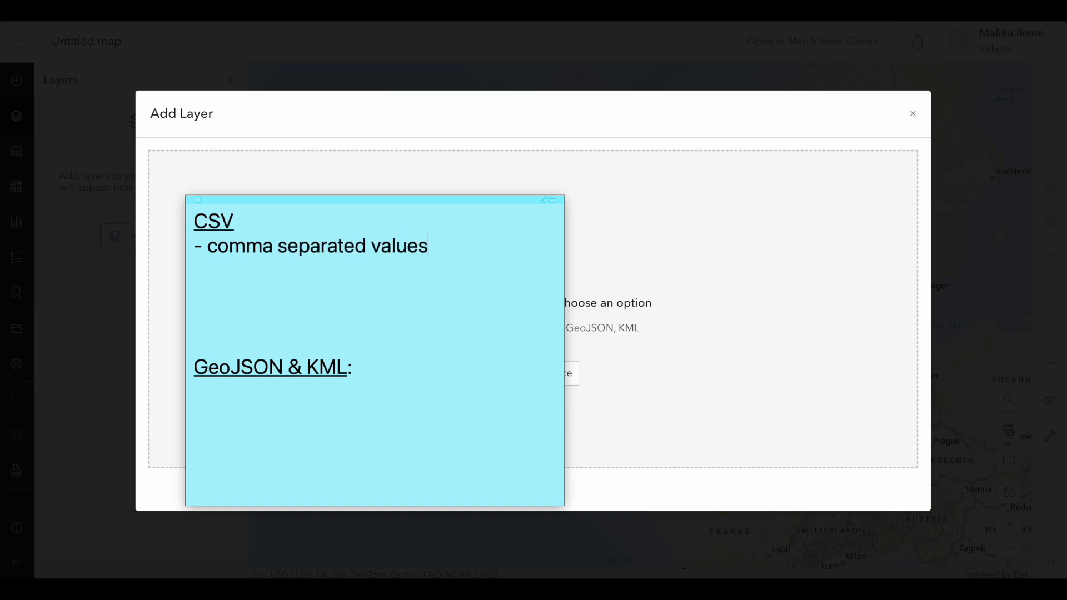
# Add the lines "- plain text via tables" and "- columns via commas" to the CSV section of the note.
pyautogui.press('Return')
pyautogui.write('- plain')
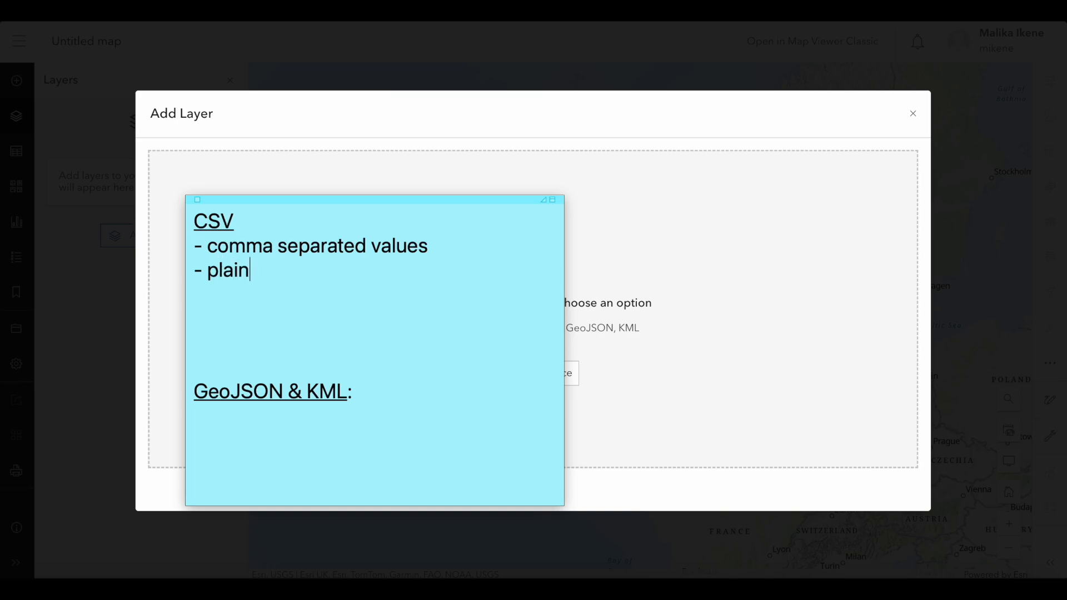
pyautogui.write(' text via tab')
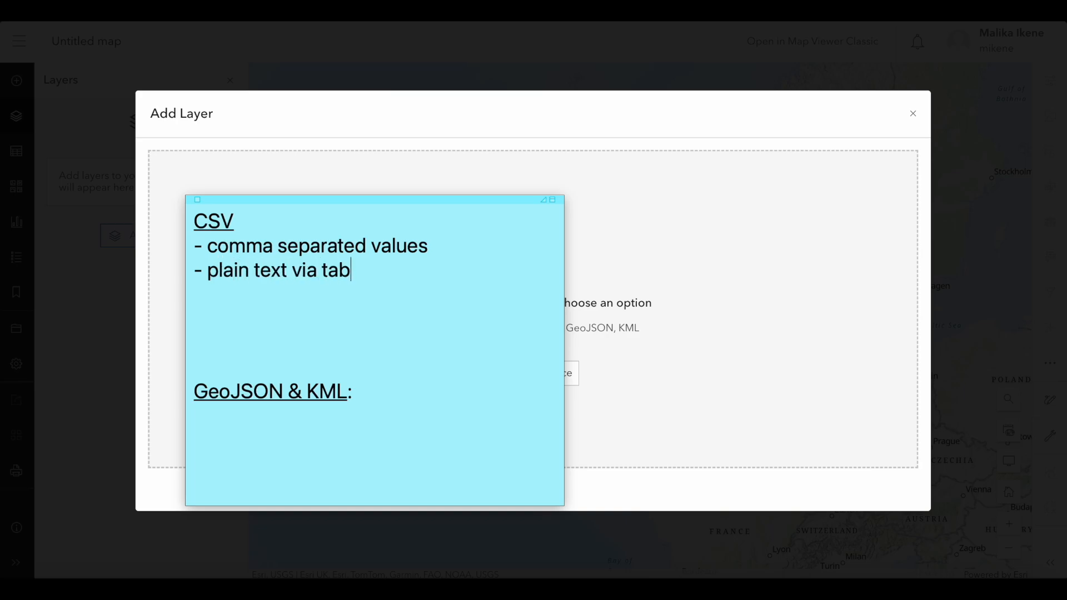
pyautogui.write('les')
pyautogui.press('Return')
pyautogui.write('- columns')
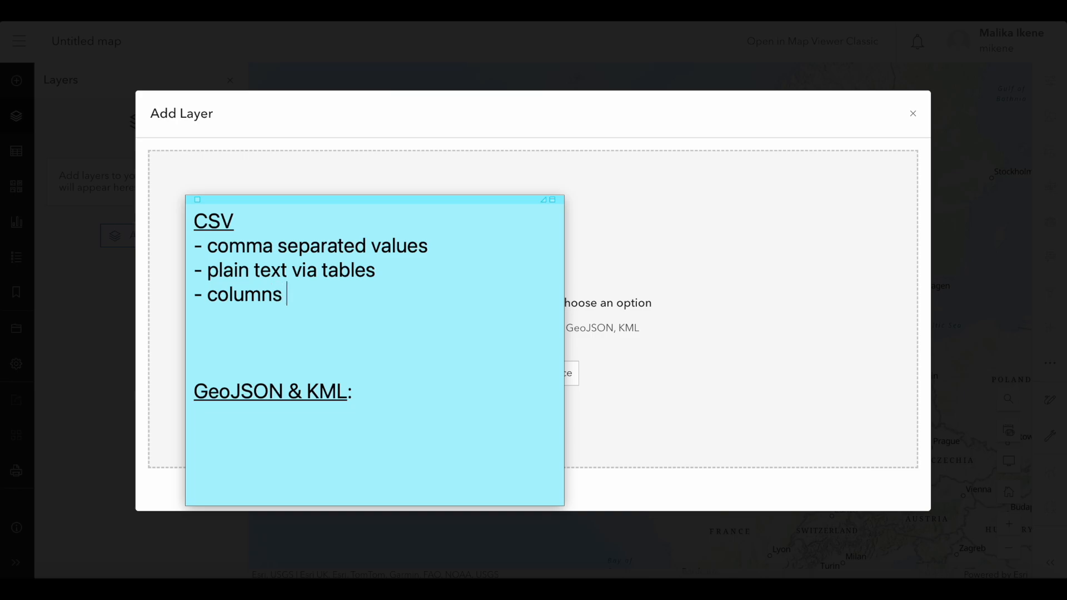
pyautogui.write(' via commas')
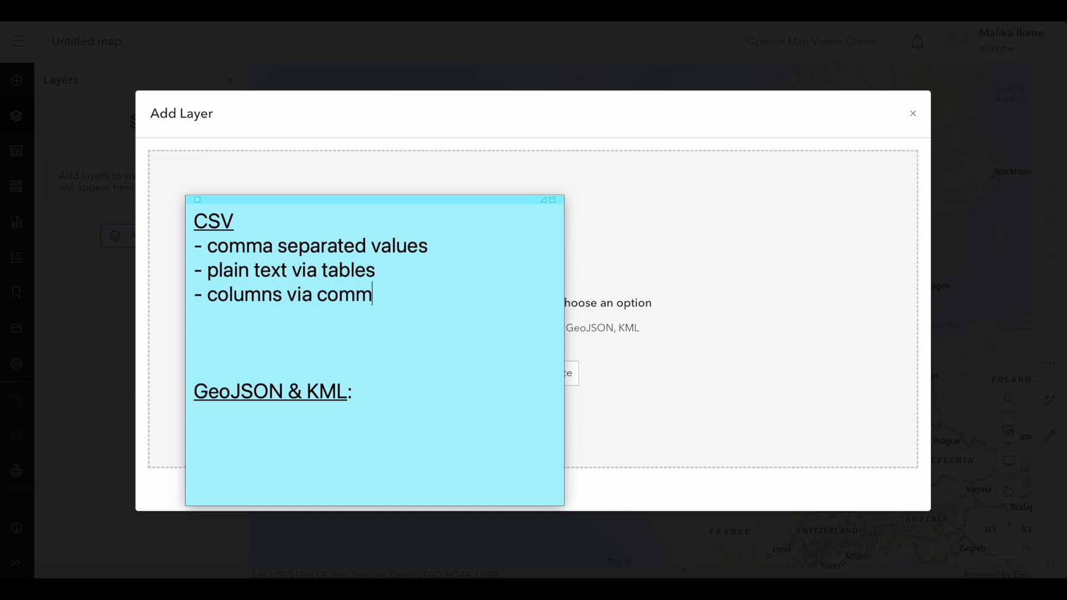
# Remove the extra blank lines above the GeoJSON & KML heading and write "- plain text" beneath it.
pyautogui.click(202, 367)
pyautogui.press('BackSpace')
pyautogui.press('BackSpace')
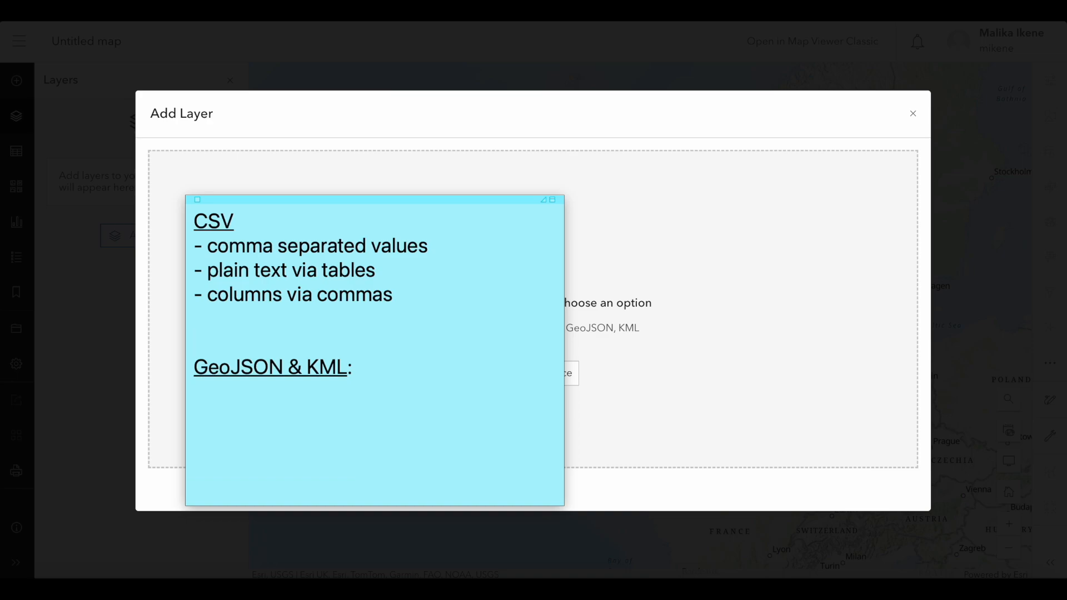
pyautogui.click(203, 369)
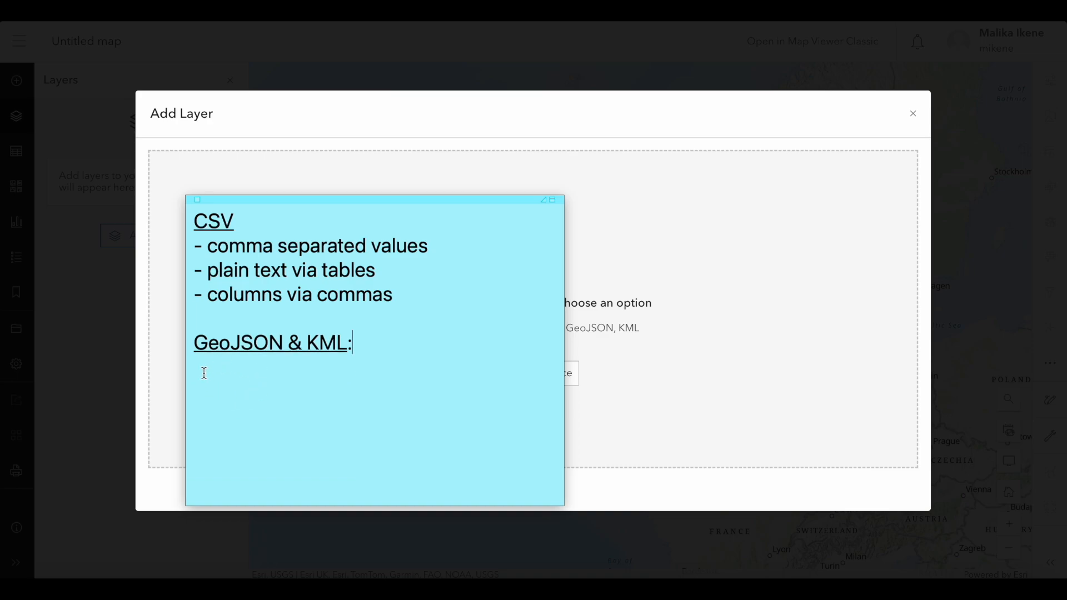
pyautogui.press('Return')
pyautogui.write('-')
pyautogui.press('BackSpace')
pyautogui.write('-')
pyautogui.write('plain text')
# Add the line "- GeoJSON encoded via JSON" to the GeoJSON & KML section.
pyautogui.press('Return')
pyautogui.write('- GeoJSO')
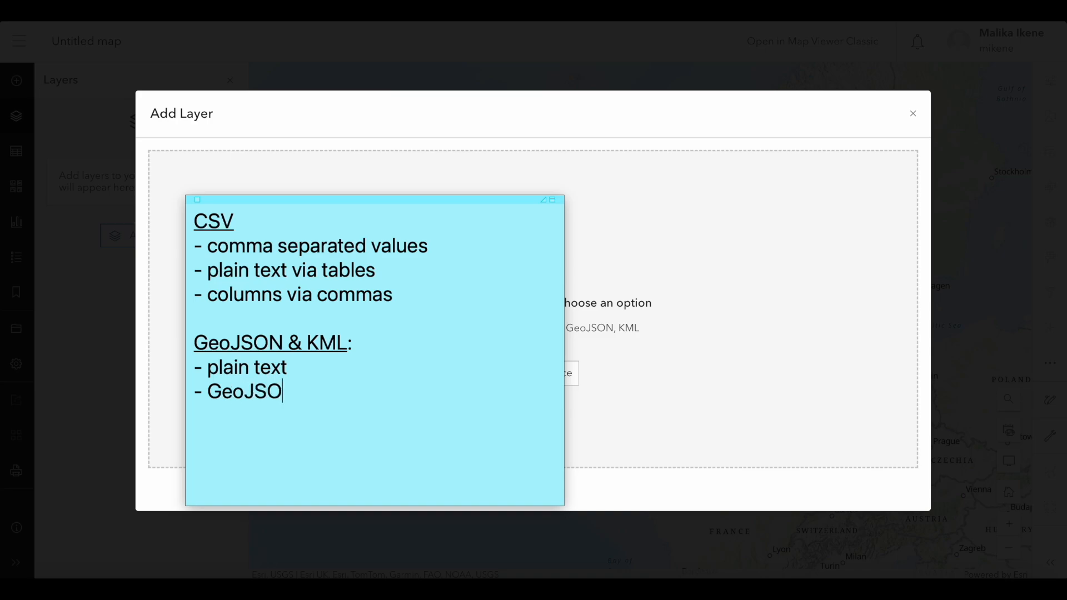
pyautogui.write('N encoded')
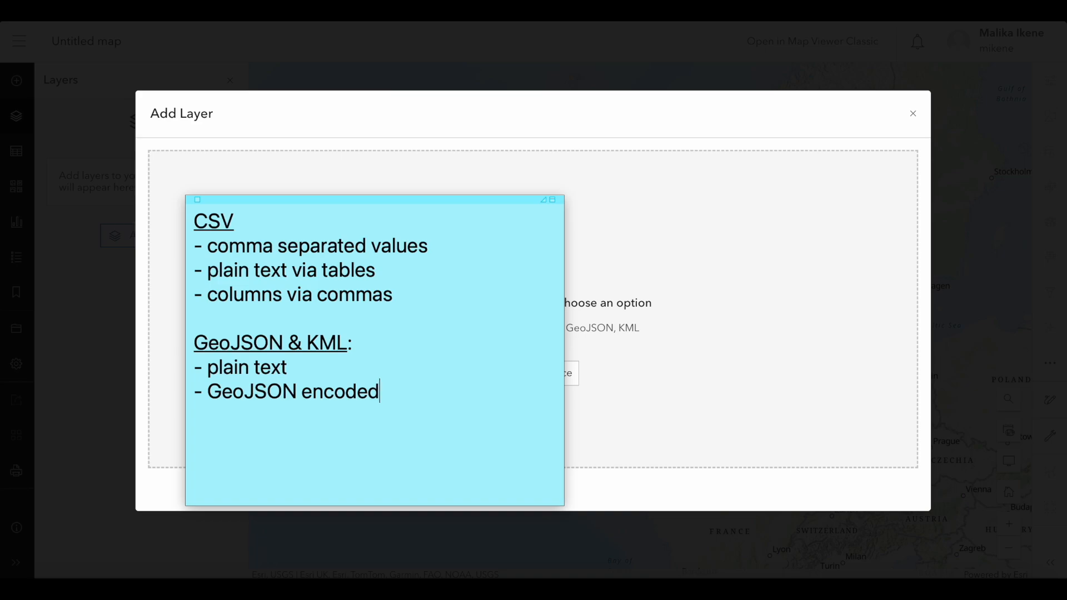
pyautogui.write(' via JSON')
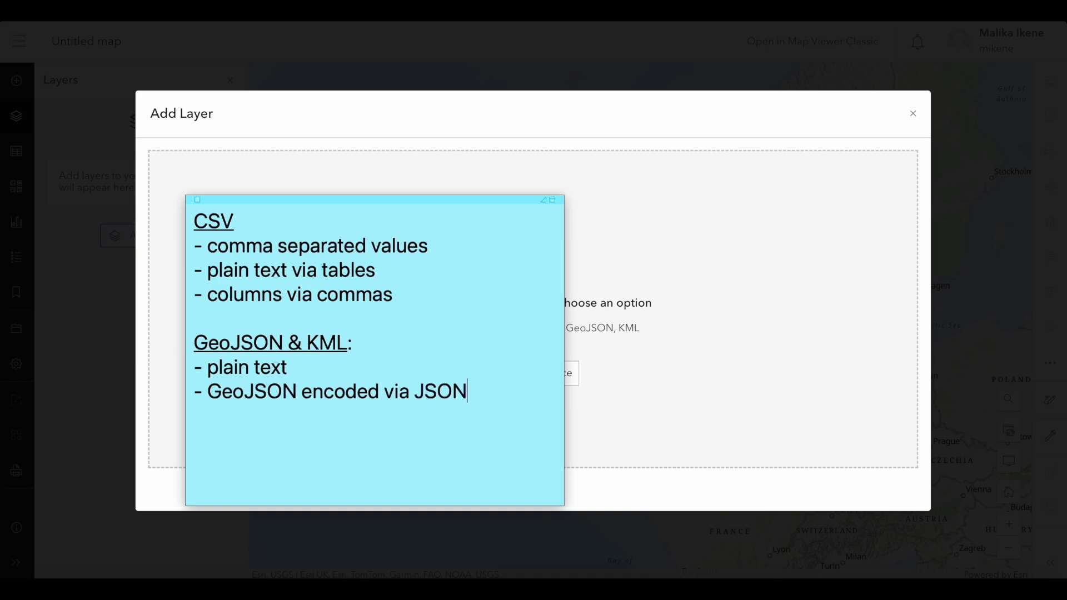
# Add the line "- KML encoded via XML", collapse the note and move it off the dialog.
pyautogui.press('Return')
pyautogui.write('- KML encoded')
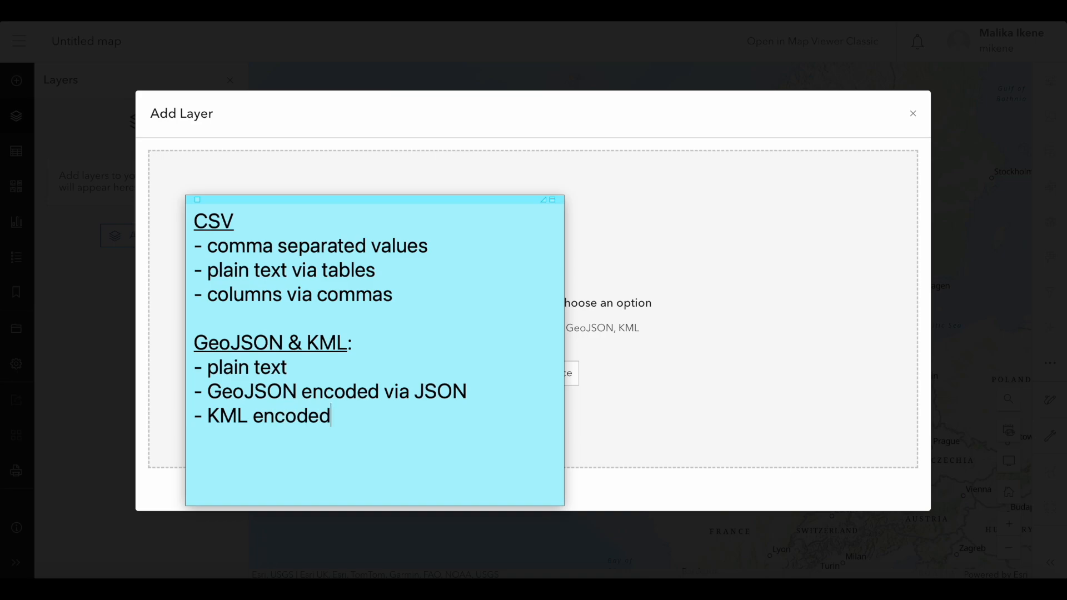
pyautogui.write(' via XML')
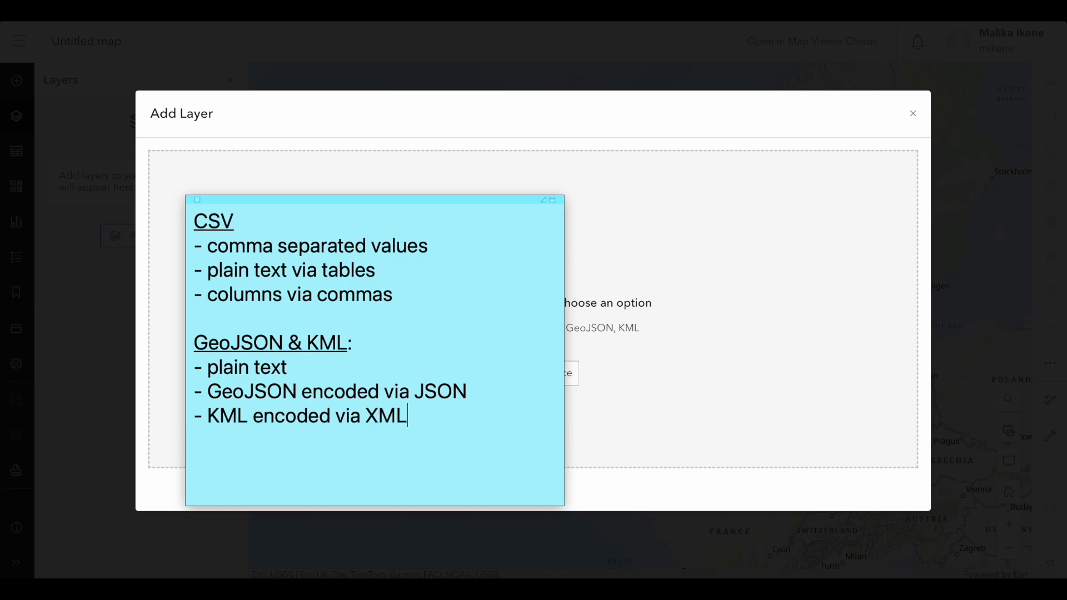
pyautogui.doubleClick(301, 199)
pyautogui.moveTo(301, 199); pyautogui.dragTo(639, 23)
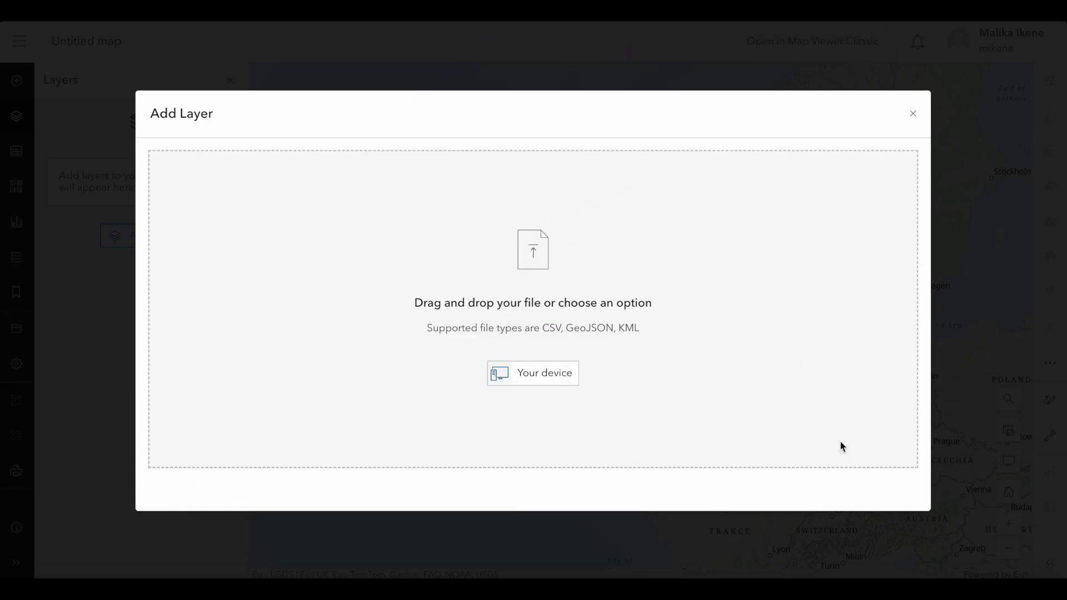
# Open the test spreadsheet in Excel, examine its header row, first data row and ID, Lat and Long columns, and close it.
pyautogui.click(1000, 591)
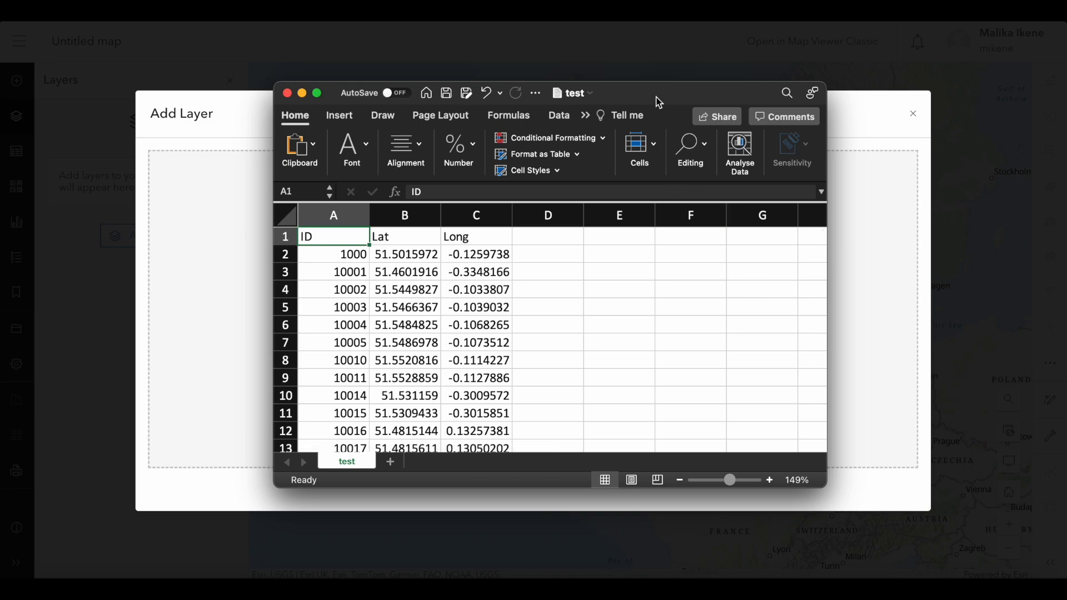
pyautogui.click(286, 238)
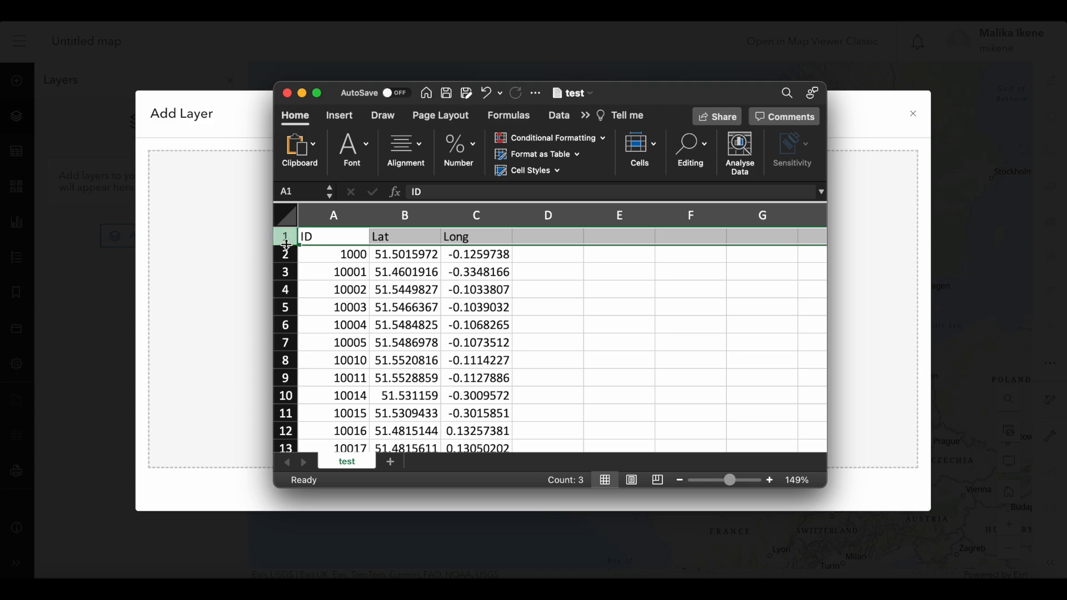
pyautogui.click(285, 255)
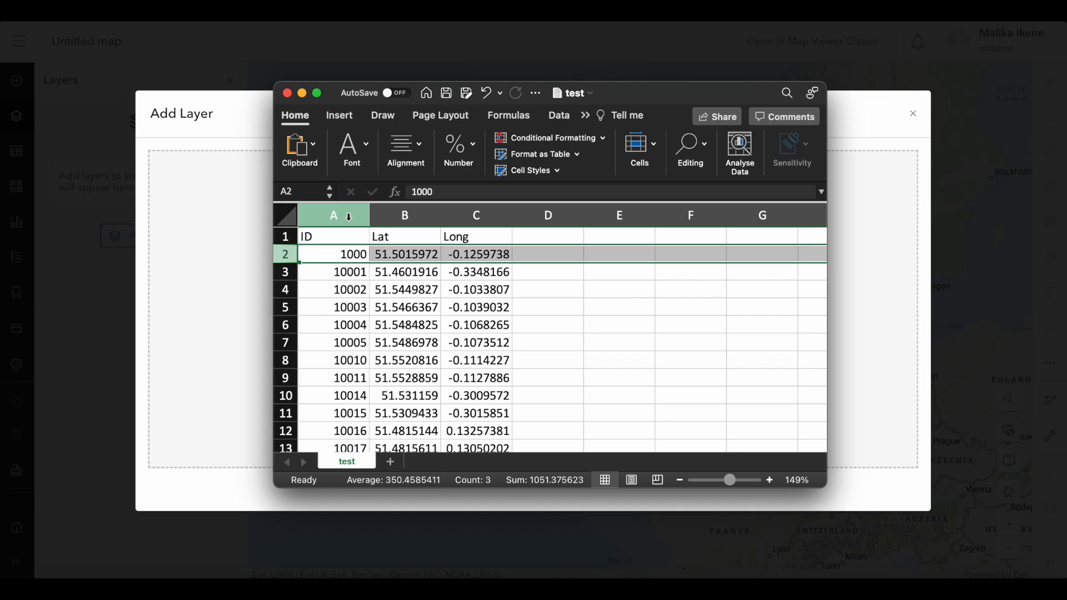
pyautogui.click(349, 217)
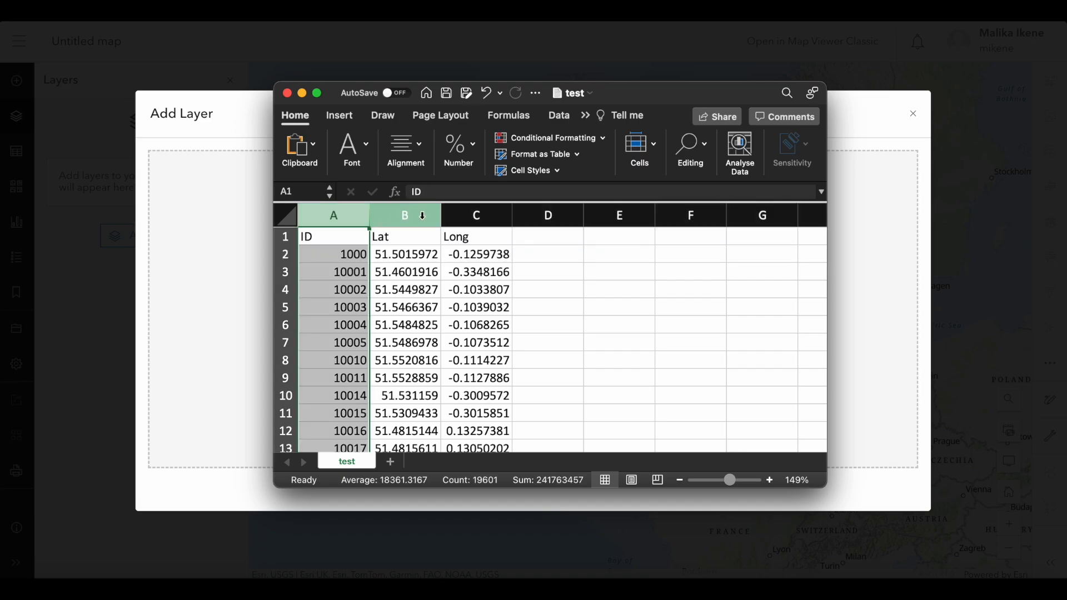
pyautogui.click(398, 216)
pyautogui.click(493, 216)
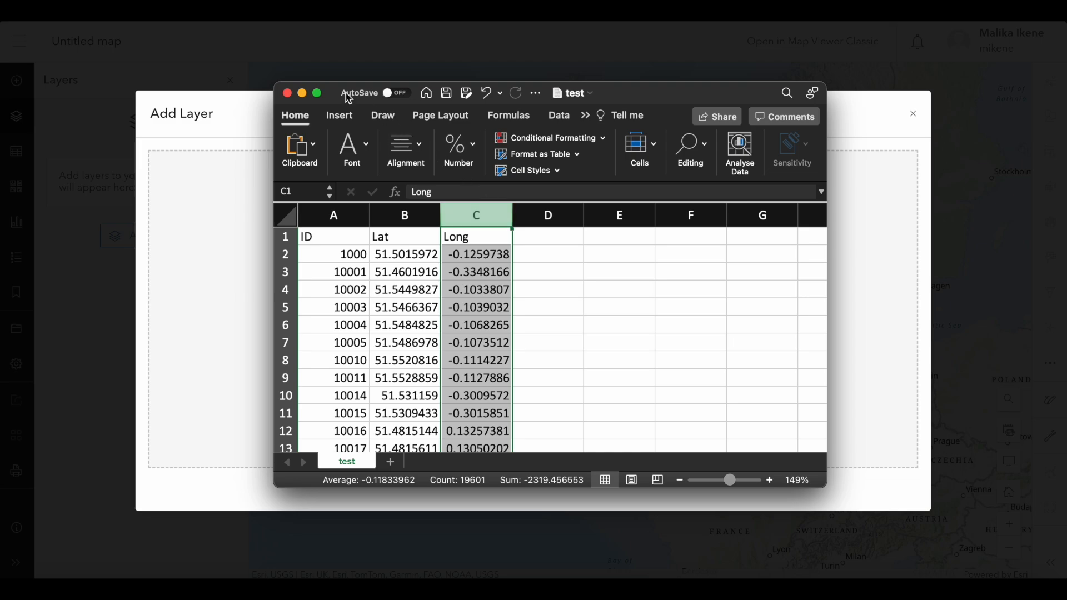
pyautogui.click(287, 93)
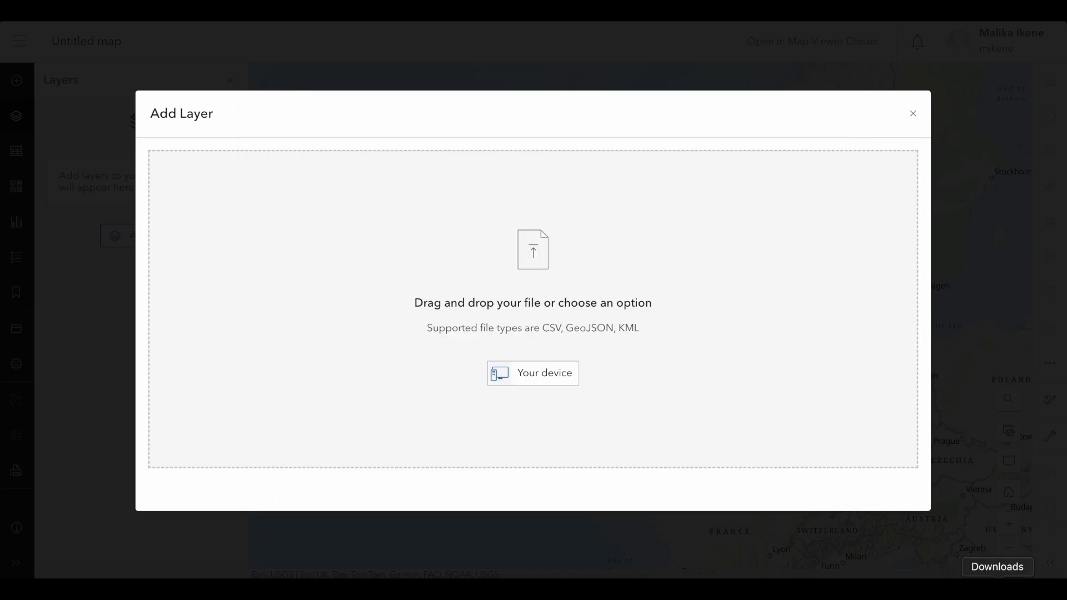
# Load the test CSV file from Downloads into the Add Layer dialog.
pyautogui.click(998, 550)
pyautogui.moveTo(998, 550); pyautogui.dragTo(785, 368)
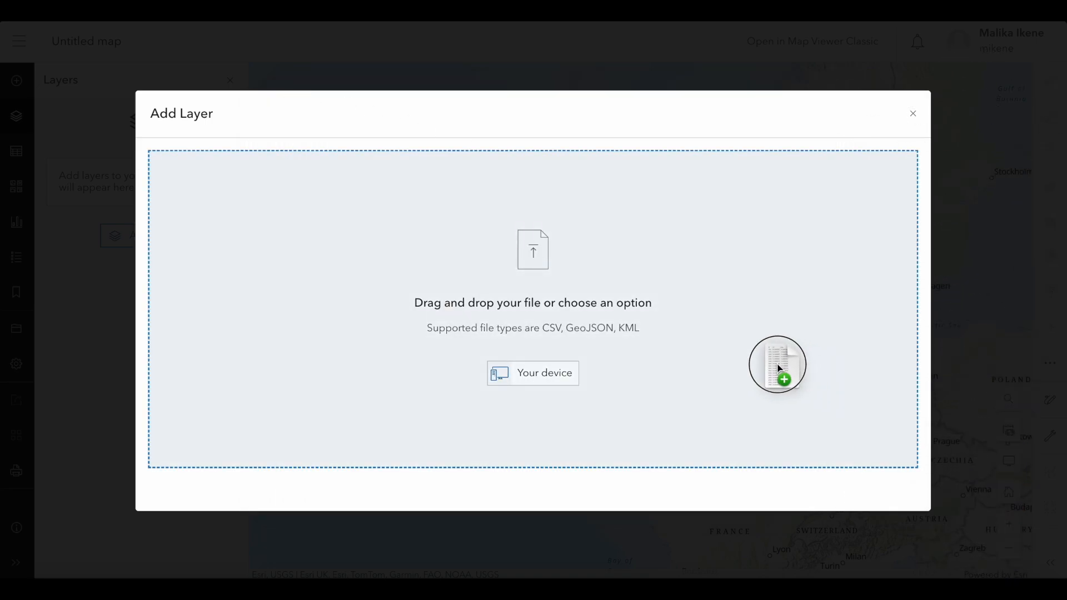
pyautogui.moveTo(722, 349); pyautogui.dragTo(721, 346)
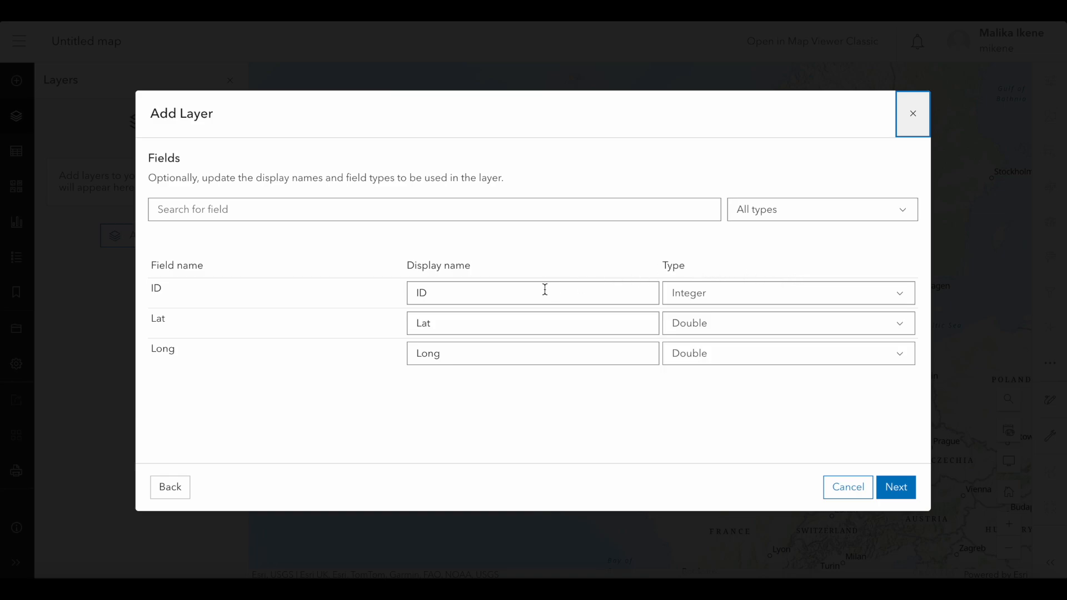
# Try adding special characters and "_Hello" to the ID field's display name, and restore it to ID.
pyautogui.click(507, 295)
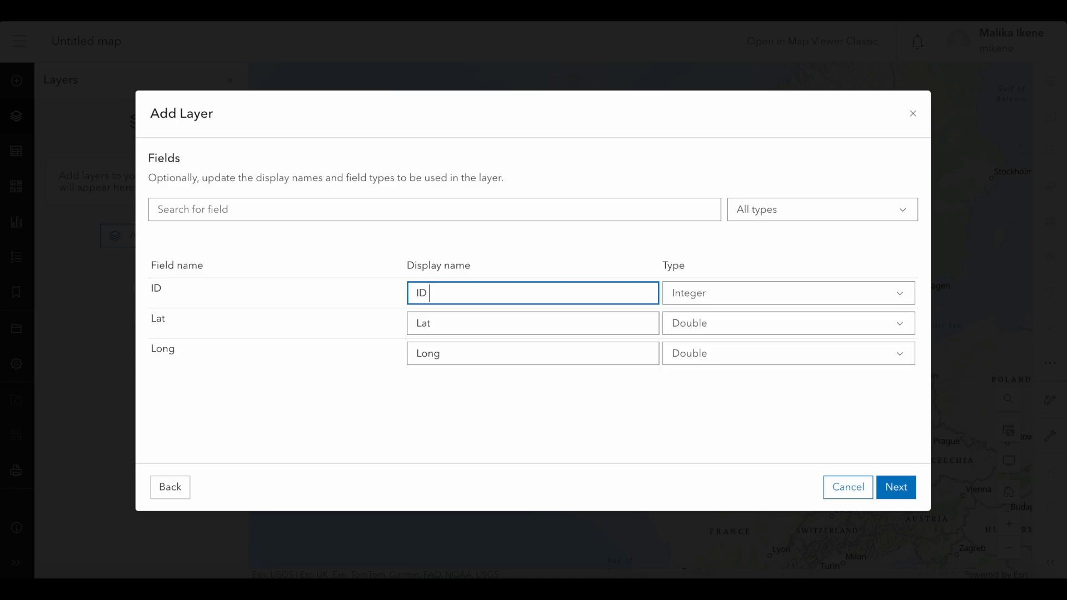
pyautogui.write('%&')
pyautogui.doubleClick(441, 293)
pyautogui.moveTo(449, 292); pyautogui.dragTo(430, 290)
pyautogui.press('BackSpace')
pyautogui.write('_hello')
pyautogui.press('BackSpace')
pyautogui.press('BackSpace')
pyautogui.press('BackSpace')
pyautogui.press('BackSpace')
pyautogui.press('BackSpace')
pyautogui.press('BackSpace')
pyautogui.write('Hello')
pyautogui.press('BackSpace')
pyautogui.press('BackSpace')
pyautogui.press('BackSpace')
pyautogui.press('BackSpace')
pyautogui.press('BackSpace')
# Review the available data types for the ID field without changing its type.
pyautogui.click(736, 303)
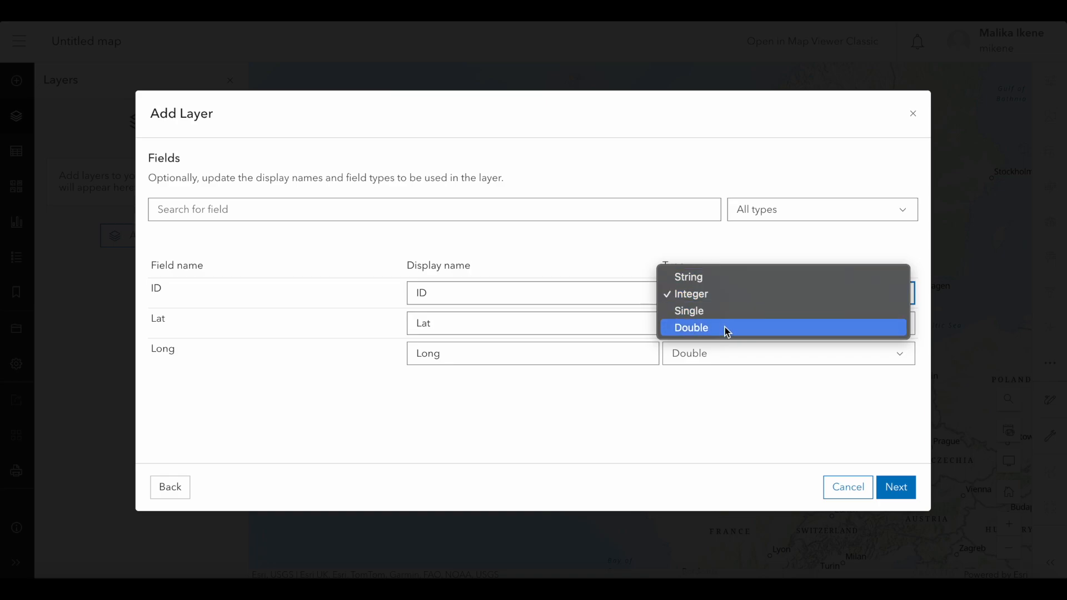
pyautogui.click(758, 387)
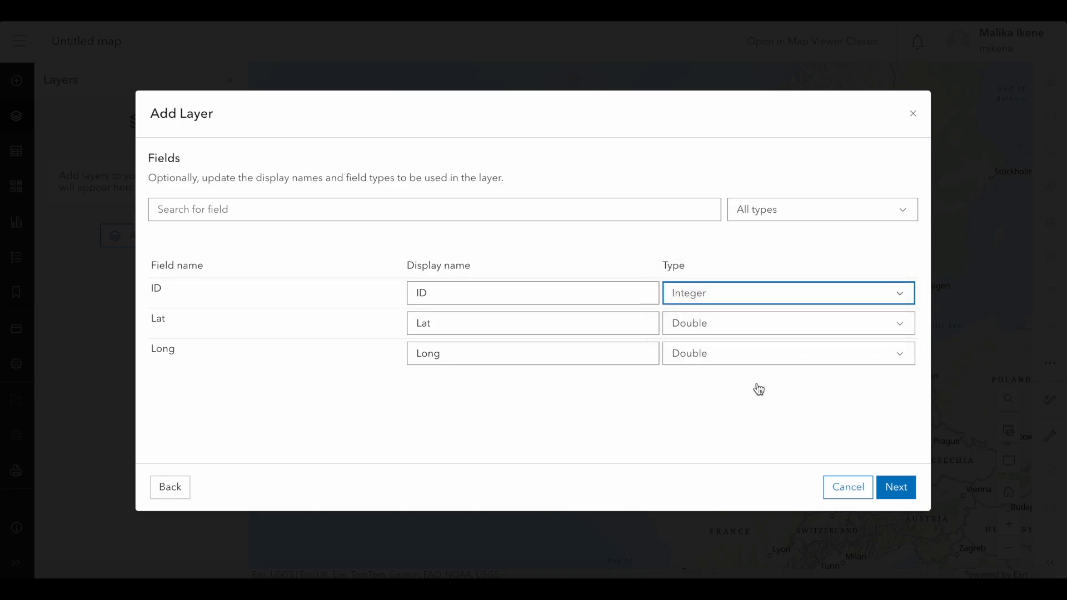
# Bring the field types sticky note over the dialog, expand it and write "-abc 123" under String.
pyautogui.click(954, 591)
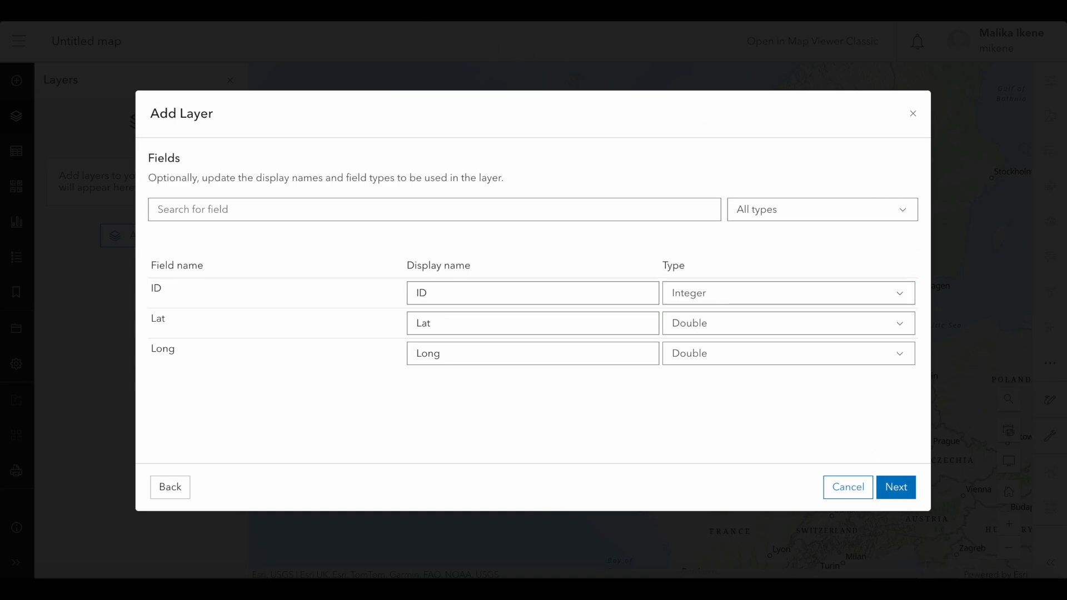
pyautogui.moveTo(403, 55); pyautogui.dragTo(422, 174)
pyautogui.doubleClick(414, 173)
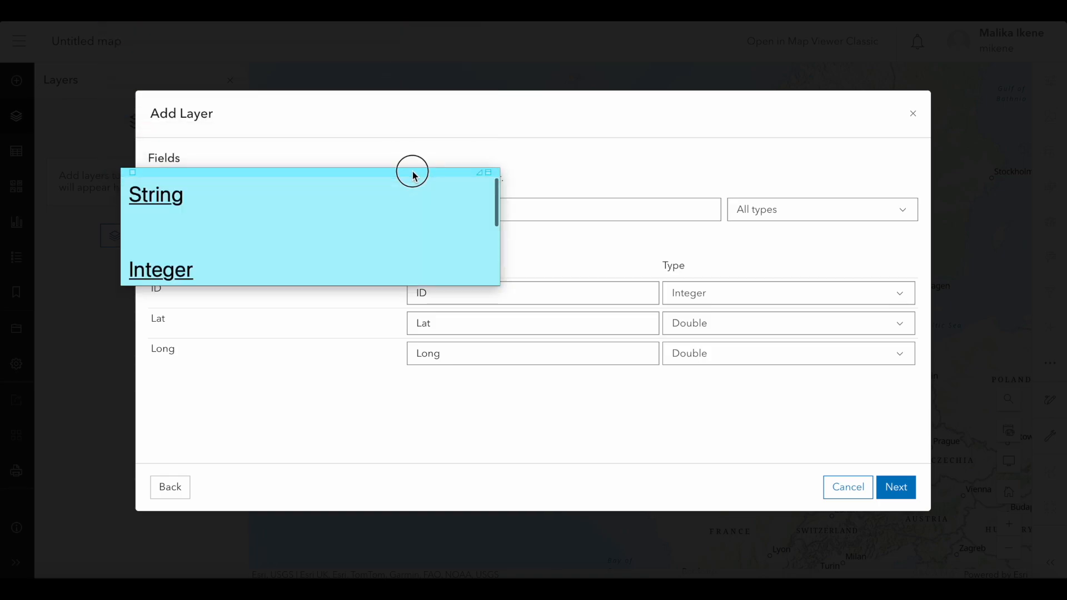
pyautogui.moveTo(393, 172); pyautogui.dragTo(466, 108)
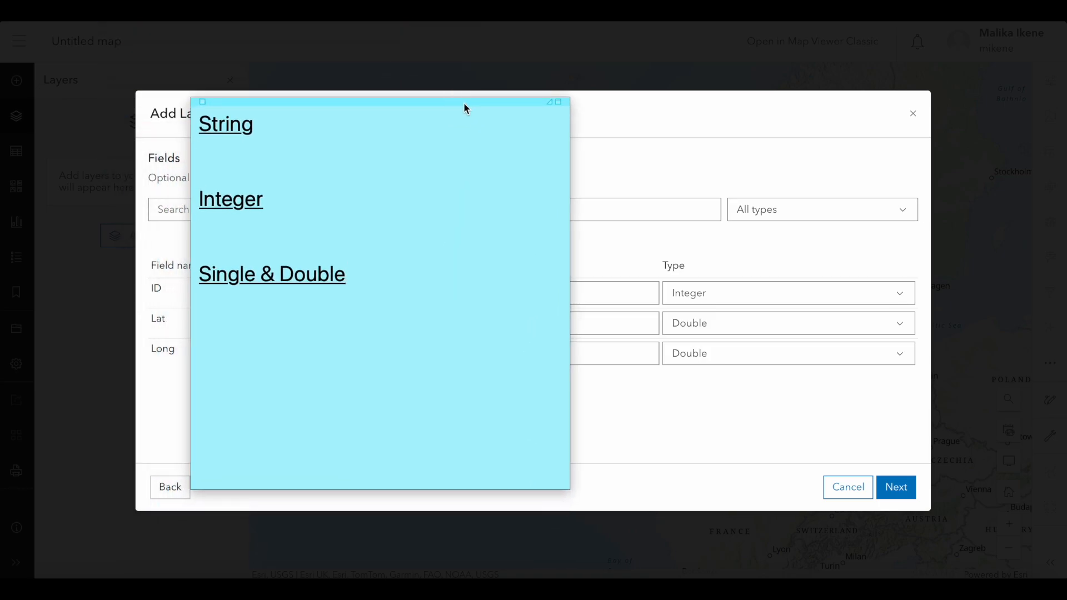
pyautogui.click(228, 145)
pyautogui.write('-abc 123')
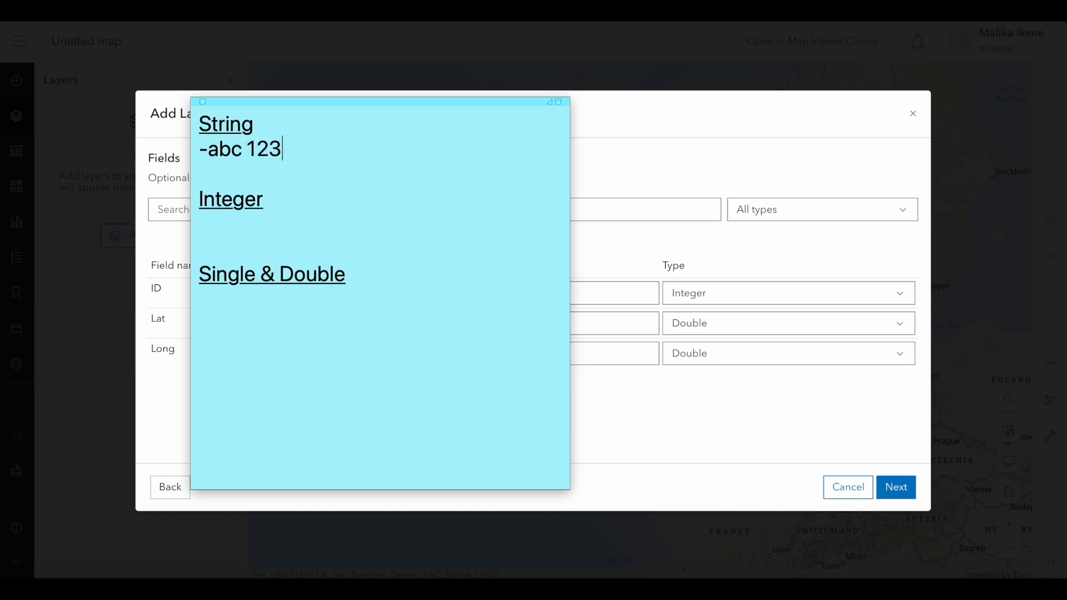
pyautogui.write(' !@£')
# Extend the String notes with "!@£" on the first line and a second line reading "- always treated as text".
pyautogui.press('Return')
pyautogui.write('-')
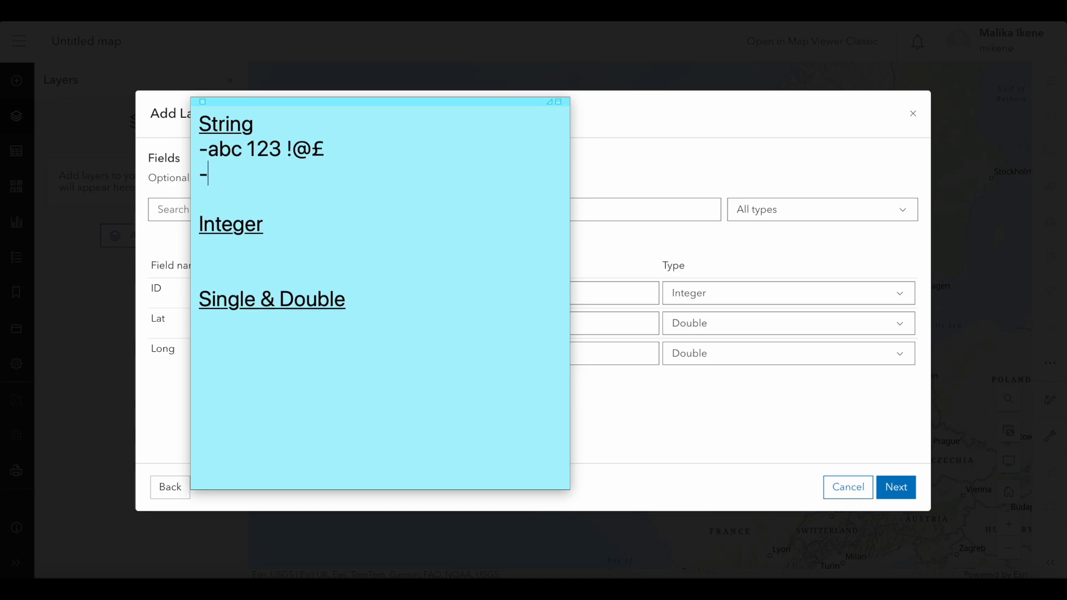
pyautogui.write(' always')
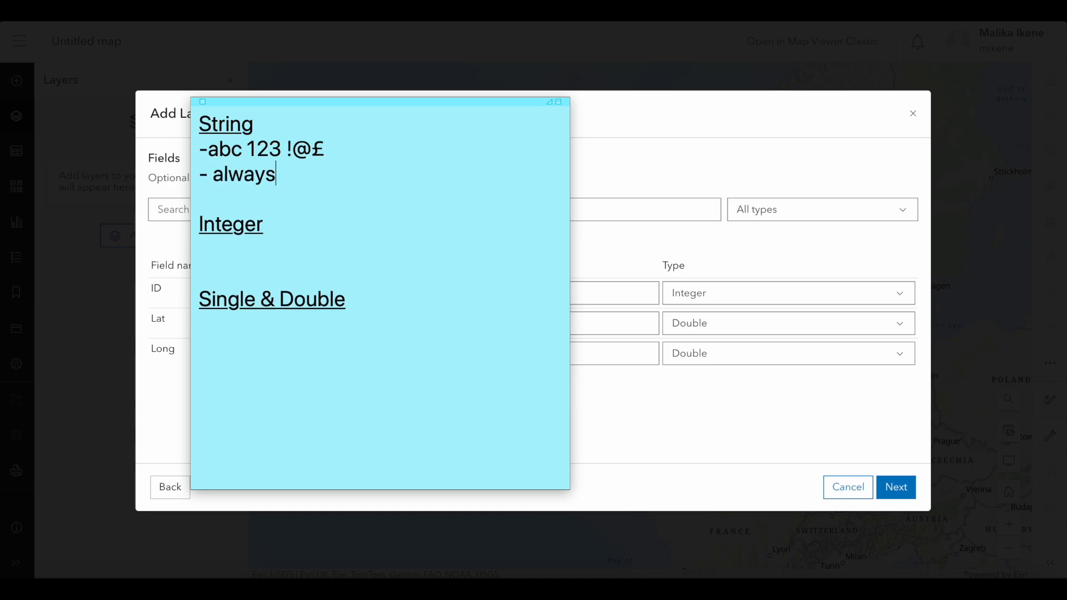
pyautogui.write(' treated as text')
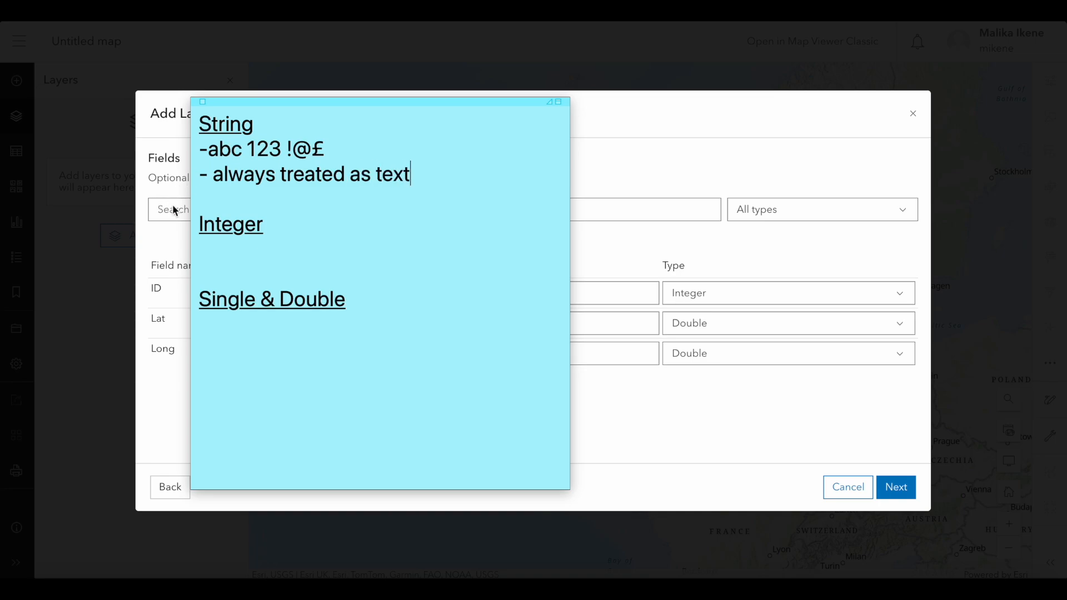
# Write "- always treated as numbers" and "- only digits" on separate lines under the Integer heading.
pyautogui.click(225, 247)
pyautogui.write('- always tre')
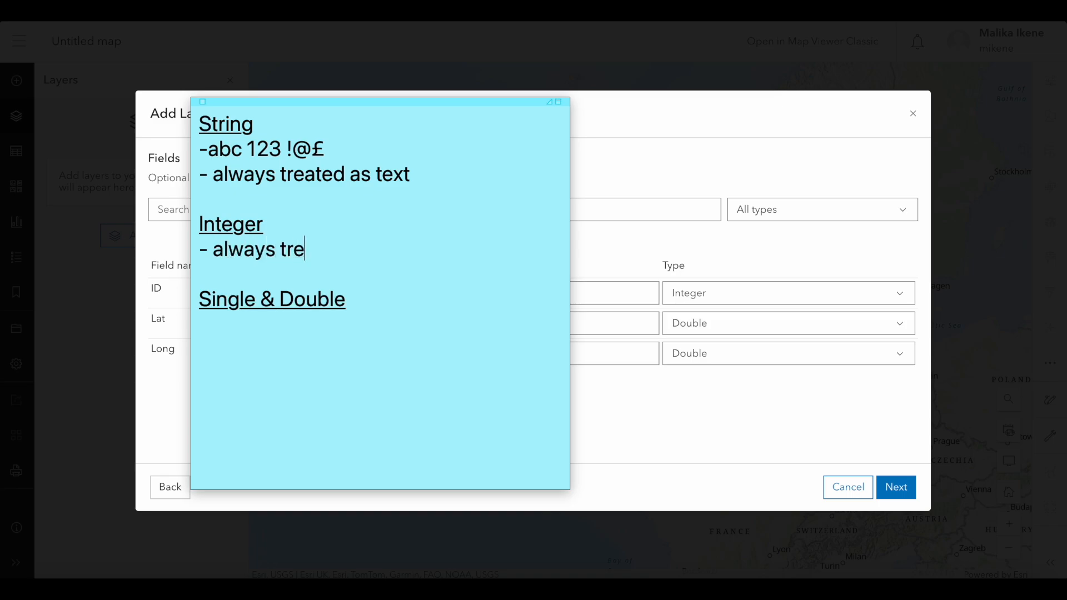
pyautogui.write('ated as numbers')
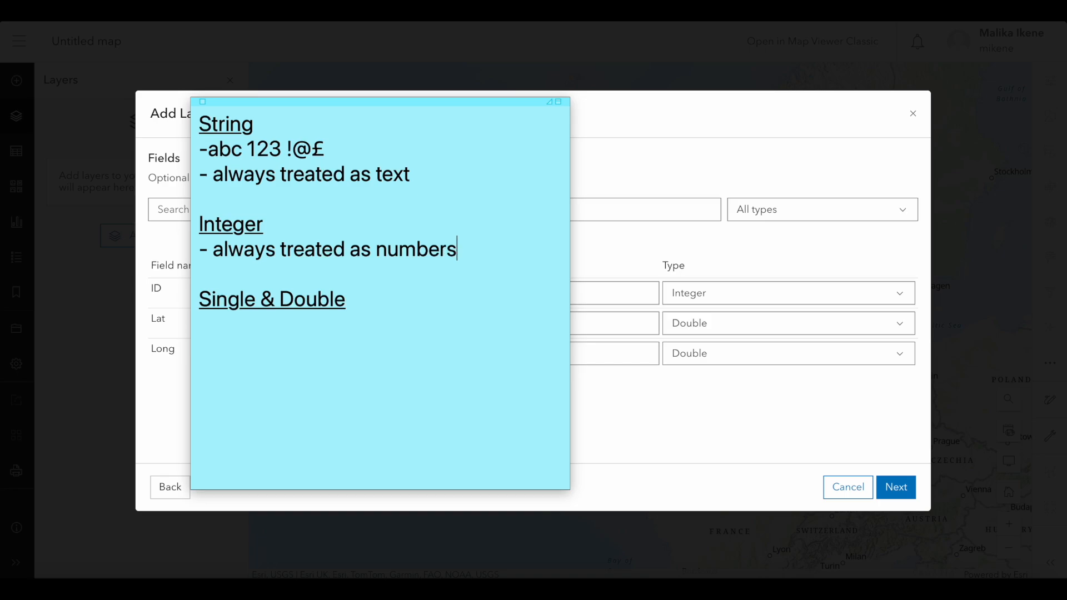
pyautogui.press('Return')
pyautogui.write('- ')
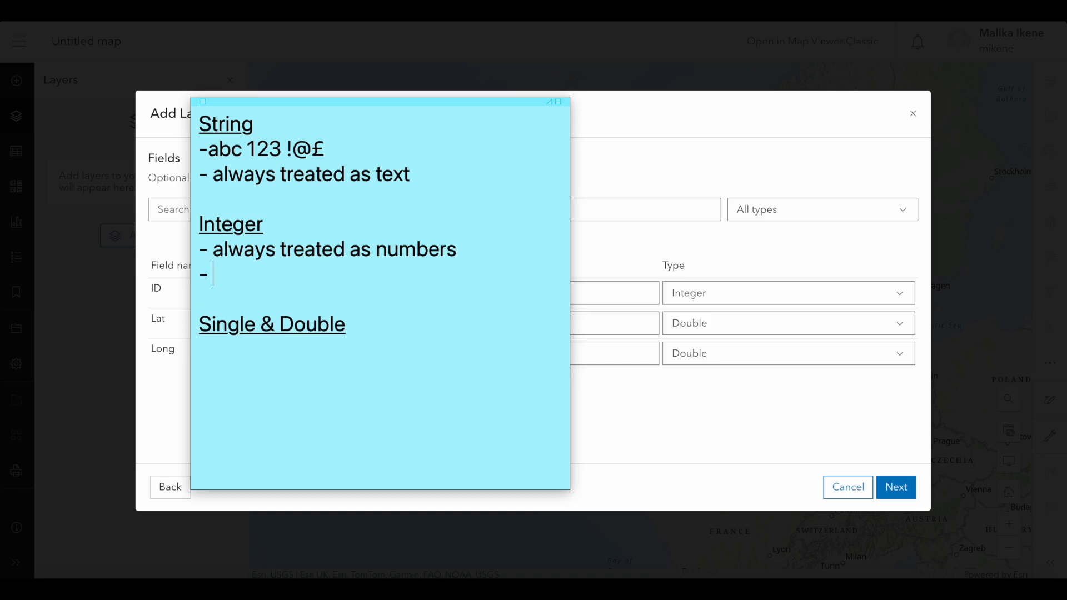
pyautogui.write('only digits')
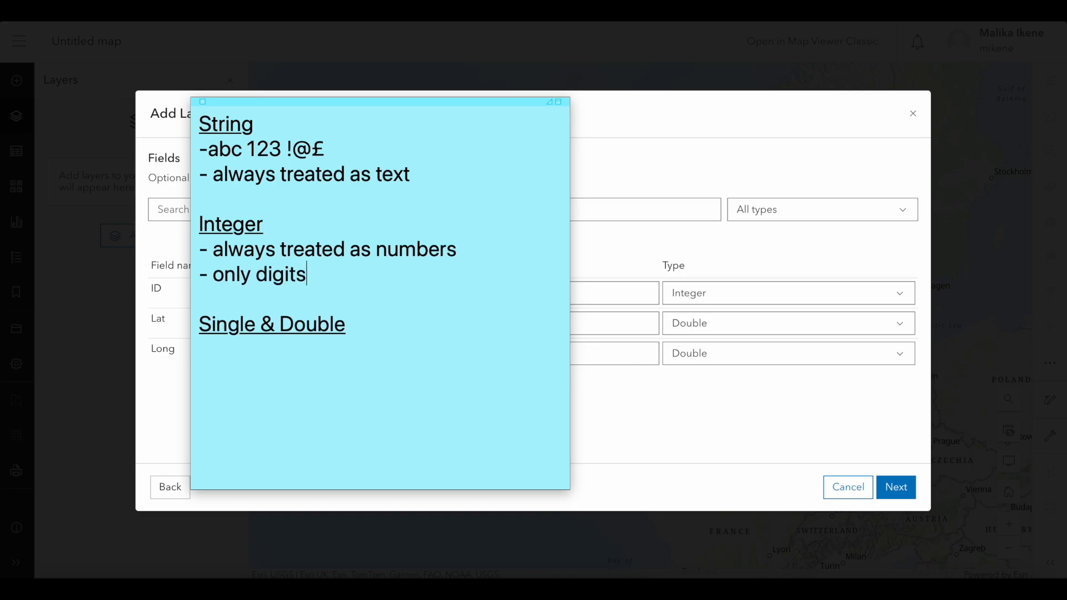
# Add the lines "- no decimals" and "- pos. or neg." to the Integer notes.
pyautogui.press('Return')
pyautogui.write('- no')
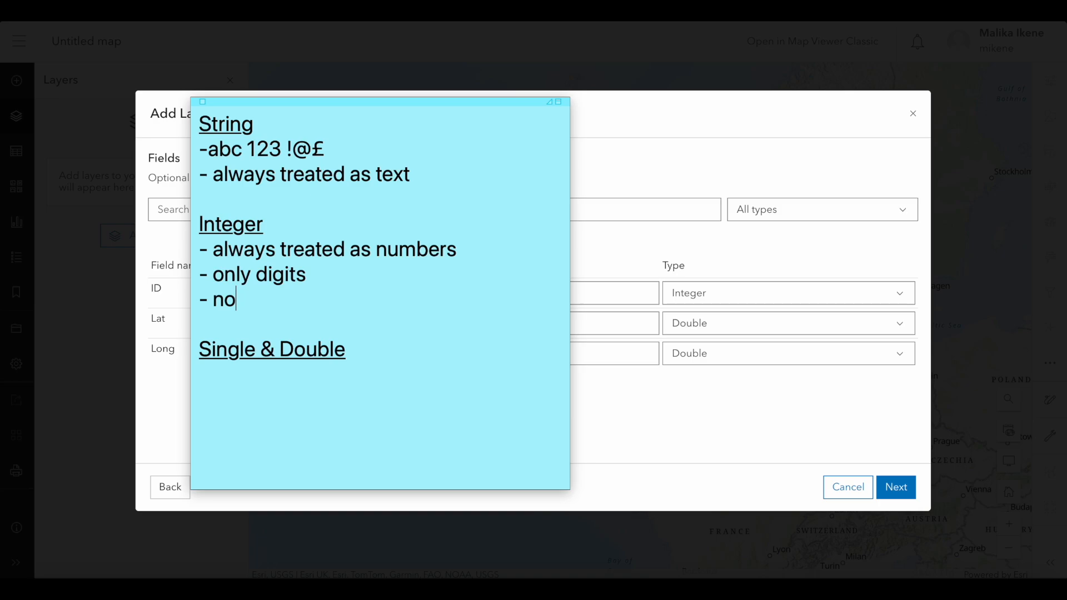
pyautogui.write(' decimals')
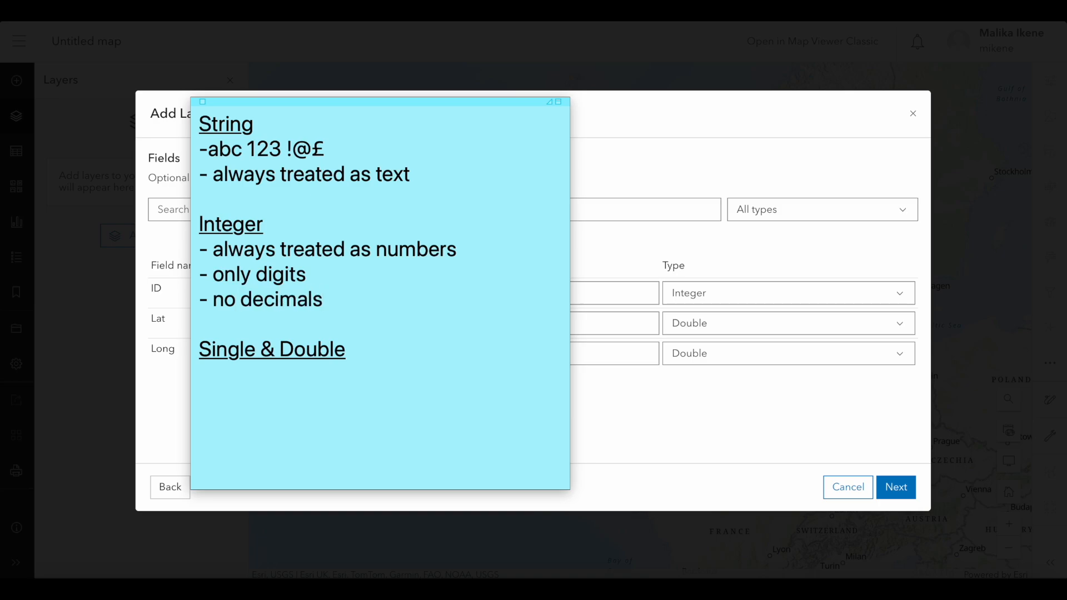
pyautogui.press('Return')
pyautogui.write('- pos. or ')
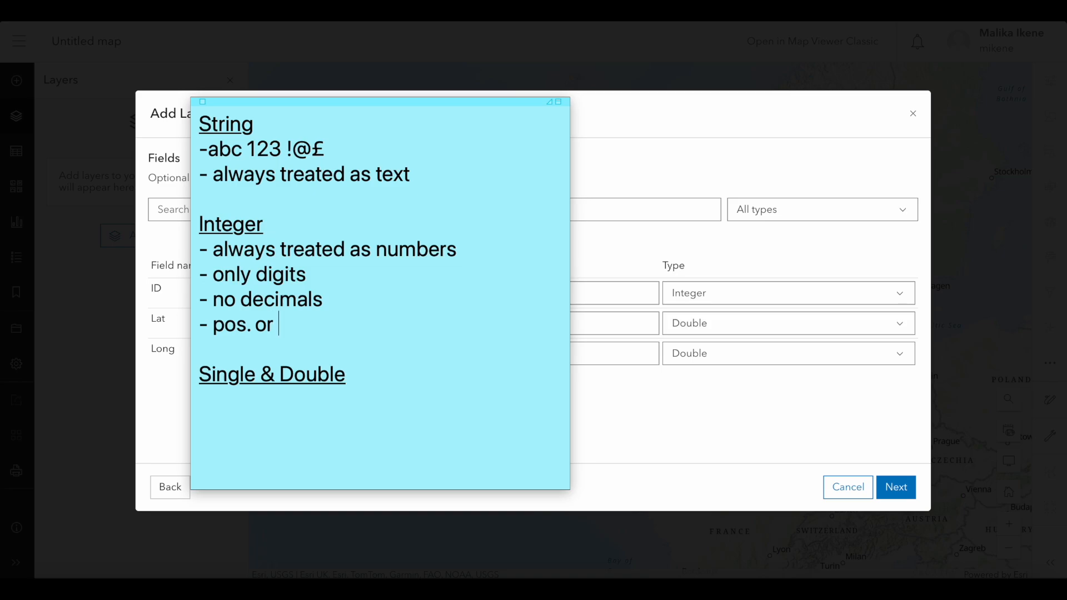
pyautogui.write('neg.')
# Write "- only digits" without underlining on a new line under the Single & Double heading.
pyautogui.click(360, 371)
pyautogui.press('Return')
pyautogui.write('-')
pyautogui.press('BackSpace')
pyautogui.hotkey('ctrl', 'u')
pyautogui.write('- only ')
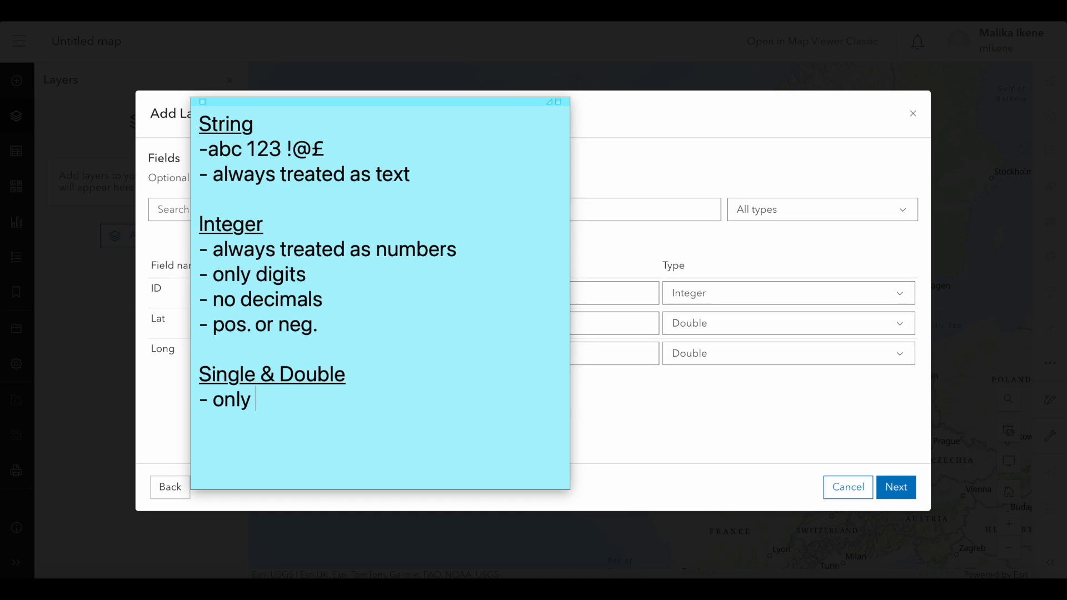
pyautogui.write('digits')
# Add the line "- always treated as numbers" to the Single & Double notes.
pyautogui.press('Return')
pyautogui.write('alwa')
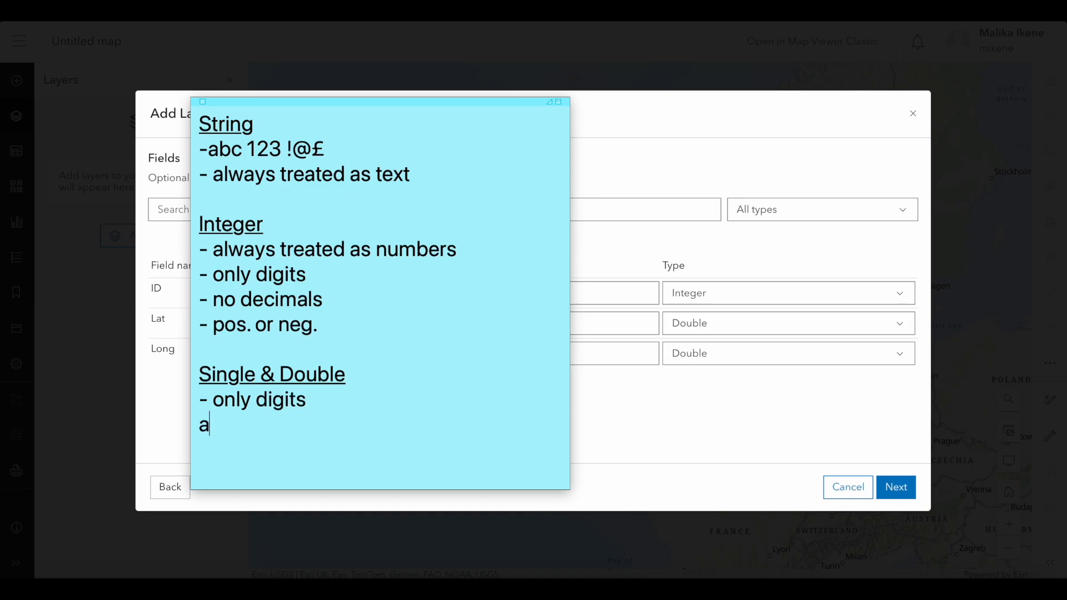
pyautogui.press('BackSpace')
pyautogui.press('BackSpace')
pyautogui.press('BackSpace')
pyautogui.press('BackSpace')
pyautogui.write('- always tra')
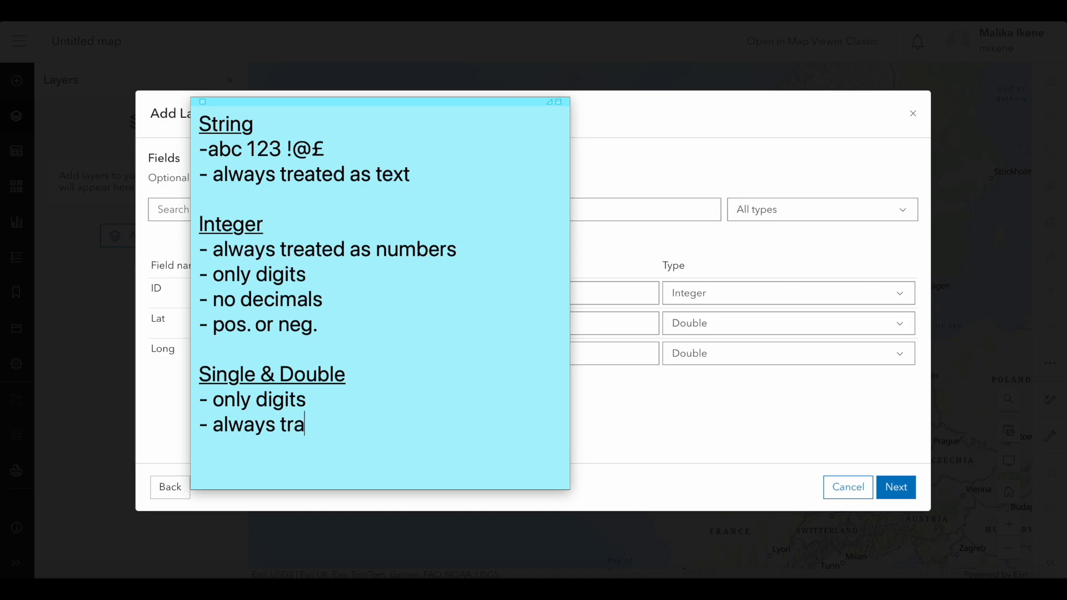
pyautogui.press('BackSpace')
pyautogui.write('eated as ')
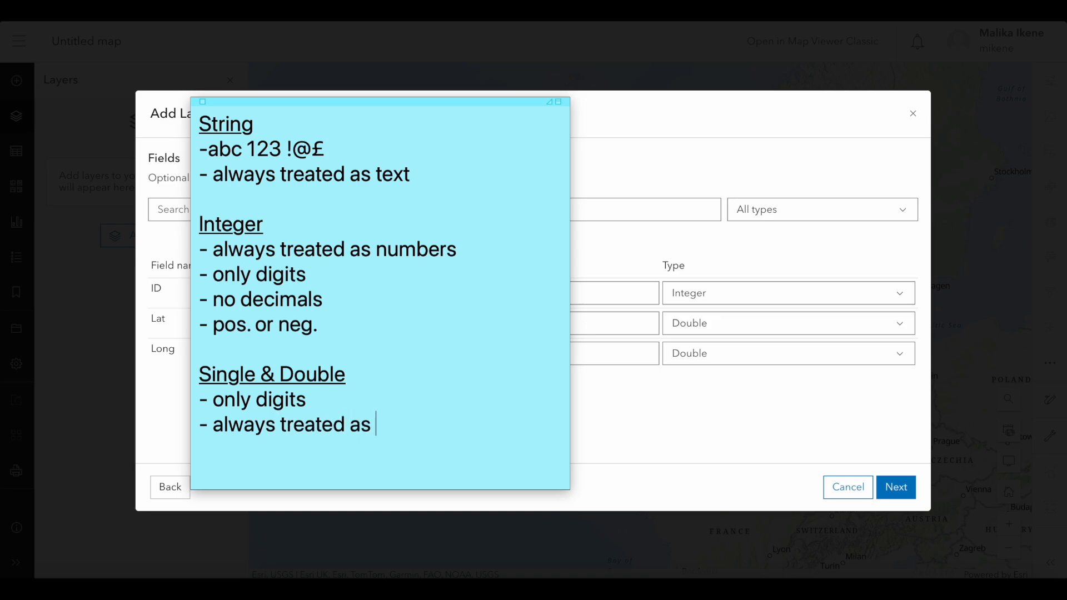
pyautogui.write('numbers')
# Finish the Single & Double notes with the lines "- always decimals" and "- double > single".
pyautogui.press('Return')
pyautogui.write('- always d')
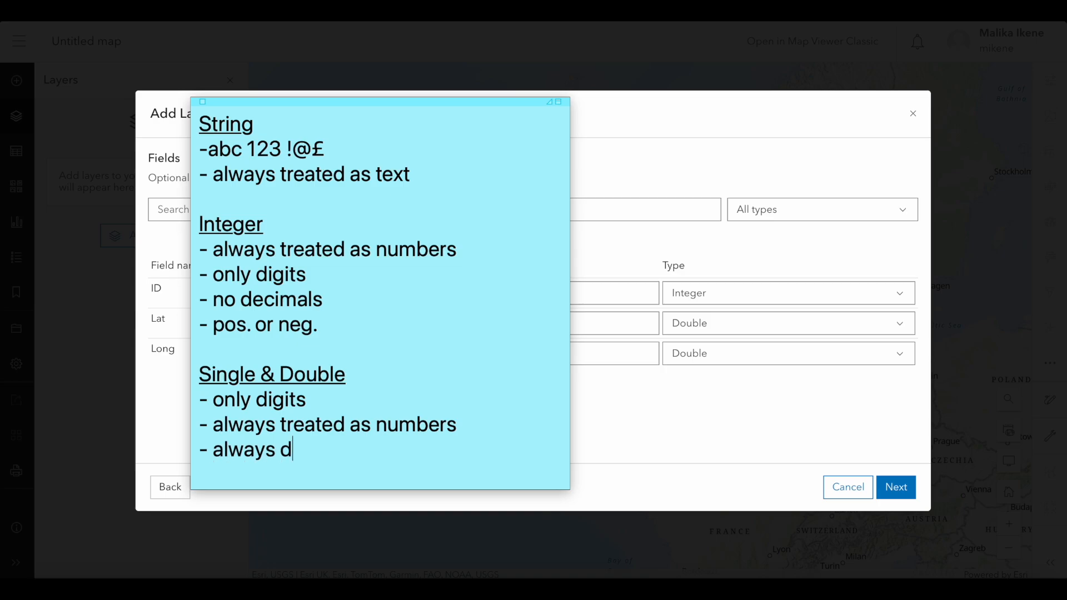
pyautogui.write('ecimals')
pyautogui.press('Return')
pyautogui.write('- ')
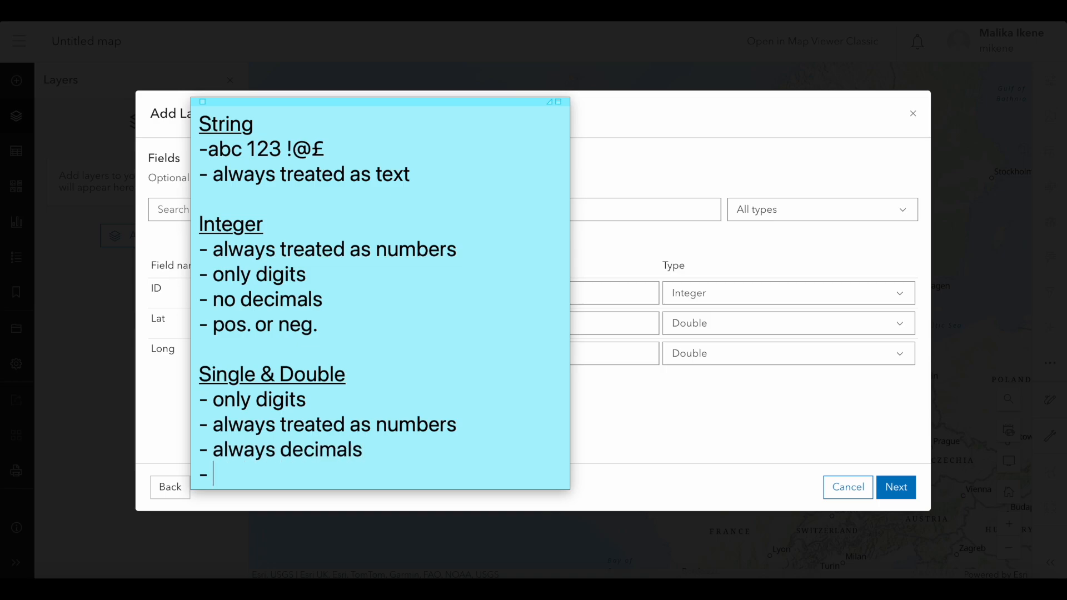
pyautogui.write('double > s')
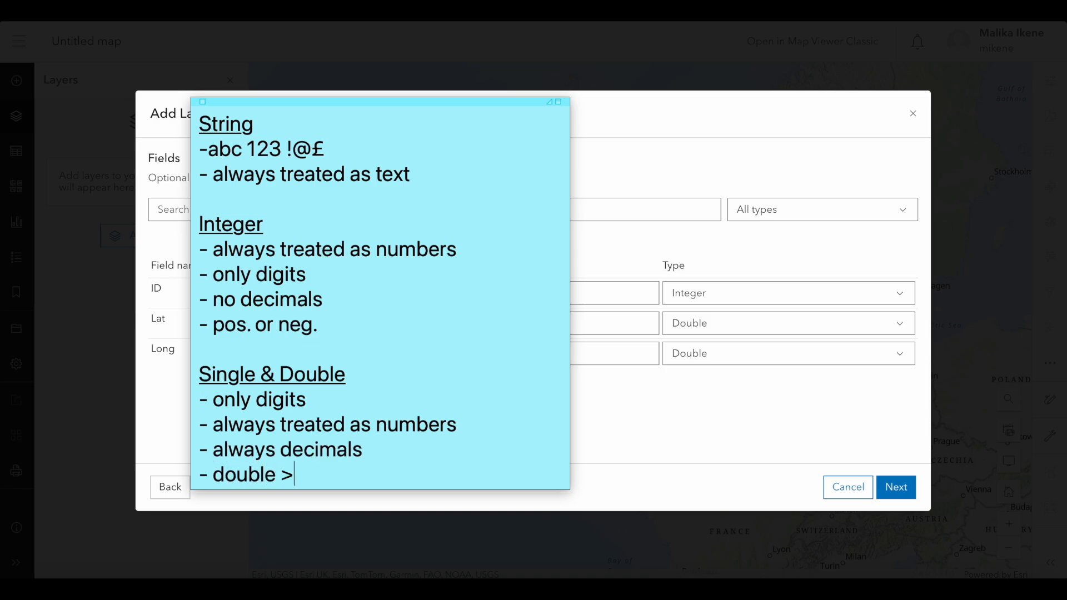
pyautogui.write('ingle')
# Go over the String, Integer and Single & Double sections of the note, highlighting their headings.
pyautogui.doubleClick(269, 149)
pyautogui.click(326, 149)
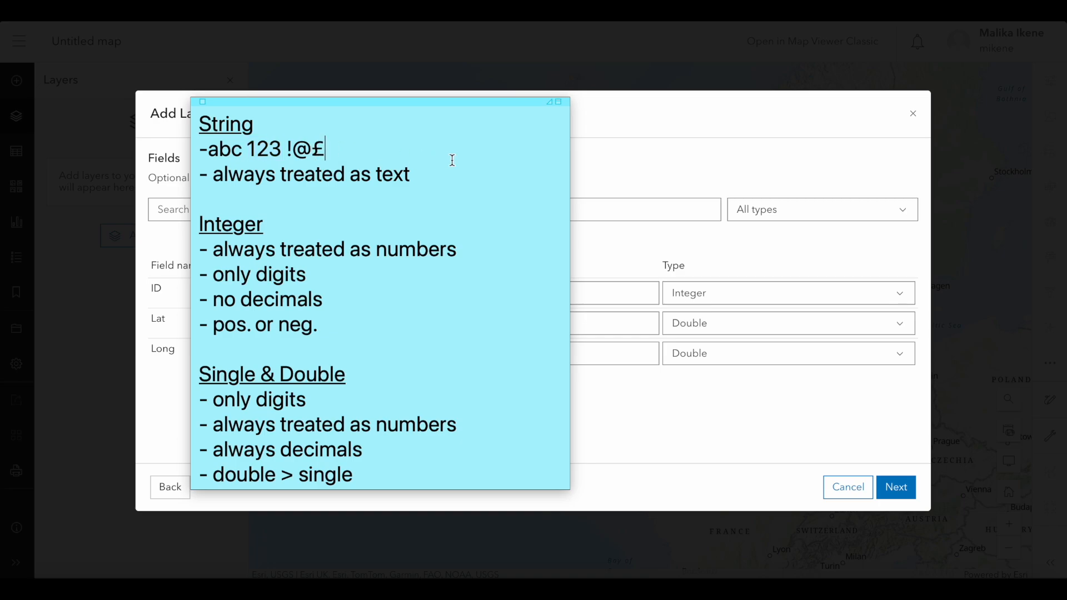
pyautogui.doubleClick(245, 221)
pyautogui.moveTo(354, 374); pyautogui.dragTo(199, 374)
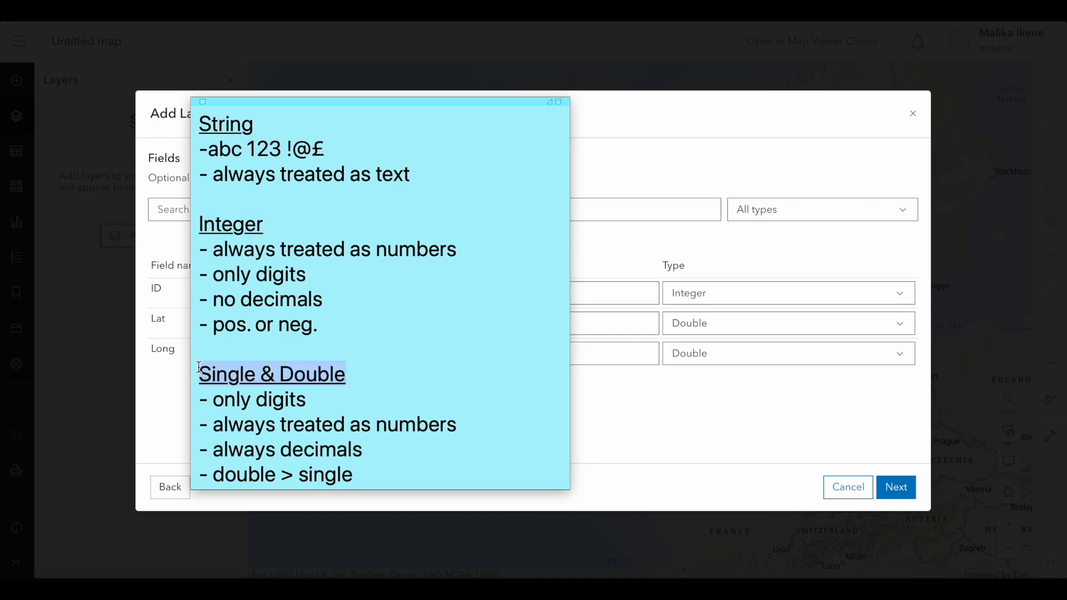
pyautogui.click(391, 372)
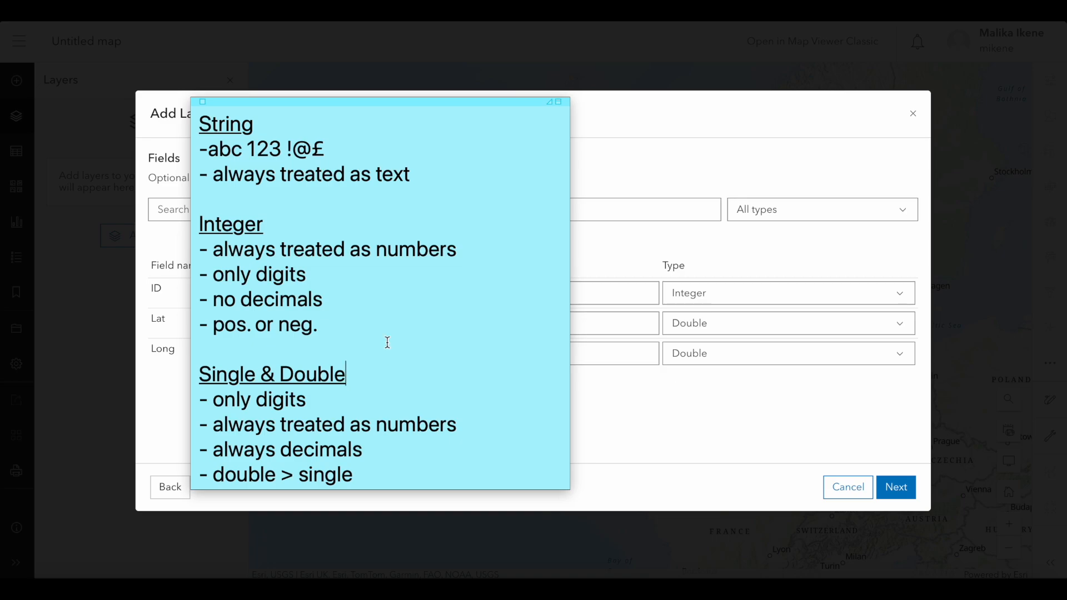
pyautogui.click(261, 126)
pyautogui.moveTo(261, 126); pyautogui.dragTo(188, 124)
pyautogui.moveTo(270, 224); pyautogui.dragTo(186, 224)
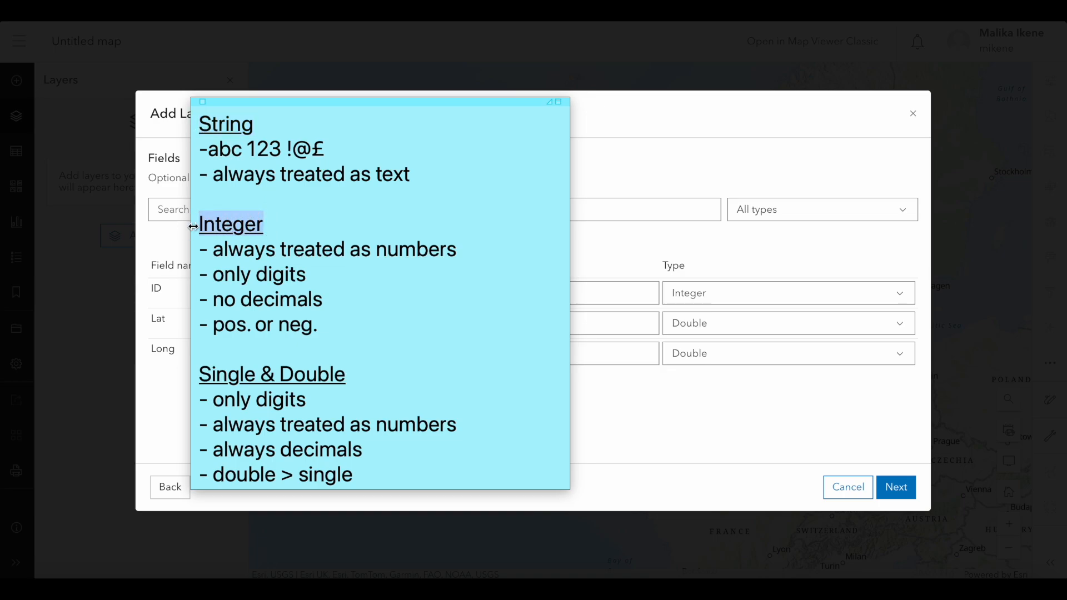
pyautogui.click(348, 329)
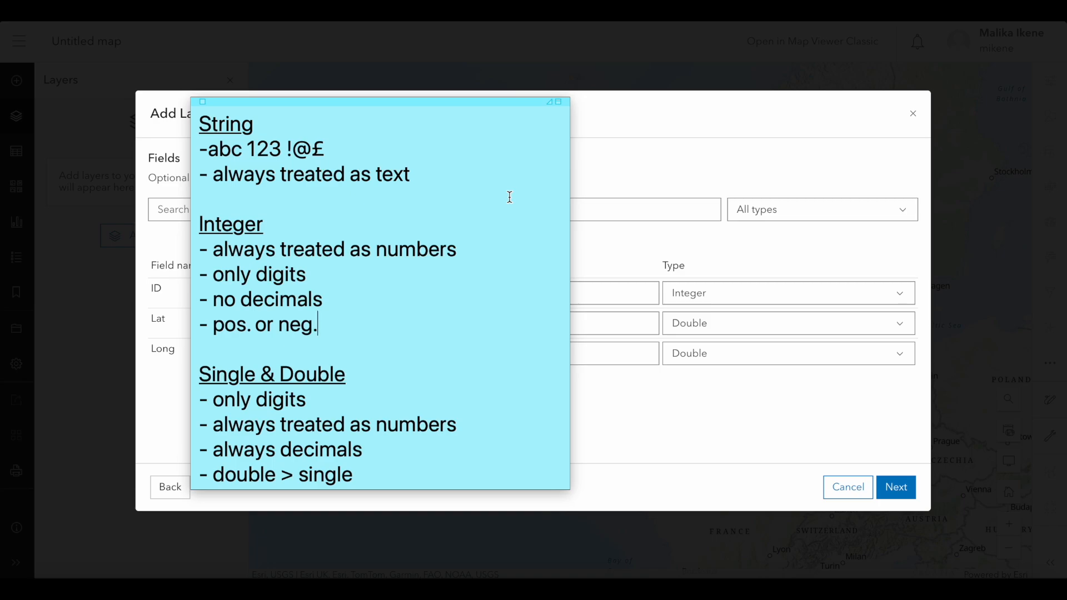
# Collapse the field types sticky note and move it off the Add Layer dialog.
pyautogui.doubleClick(442, 102)
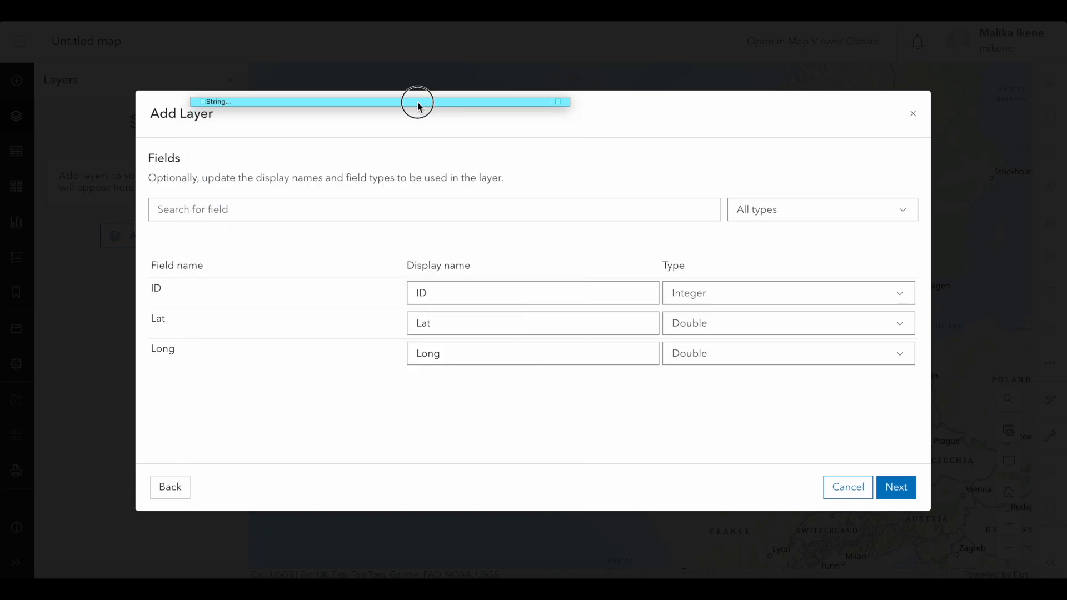
pyautogui.moveTo(418, 102); pyautogui.dragTo(393, 21)
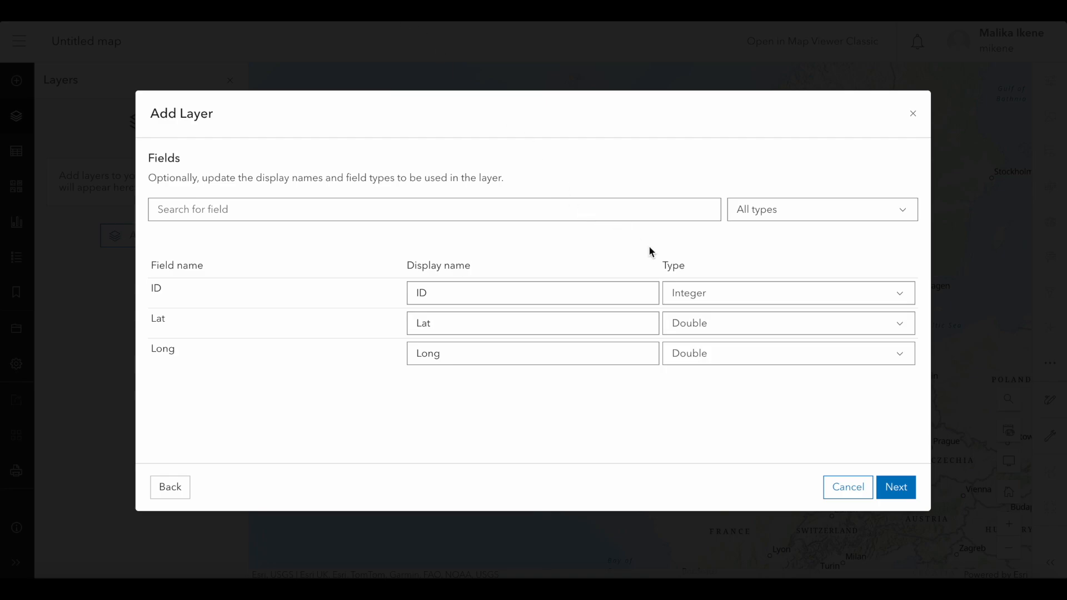
# Check the available data types for the ID, Lat and Long fields without changing their current types.
pyautogui.click(721, 295)
pyautogui.click(722, 296)
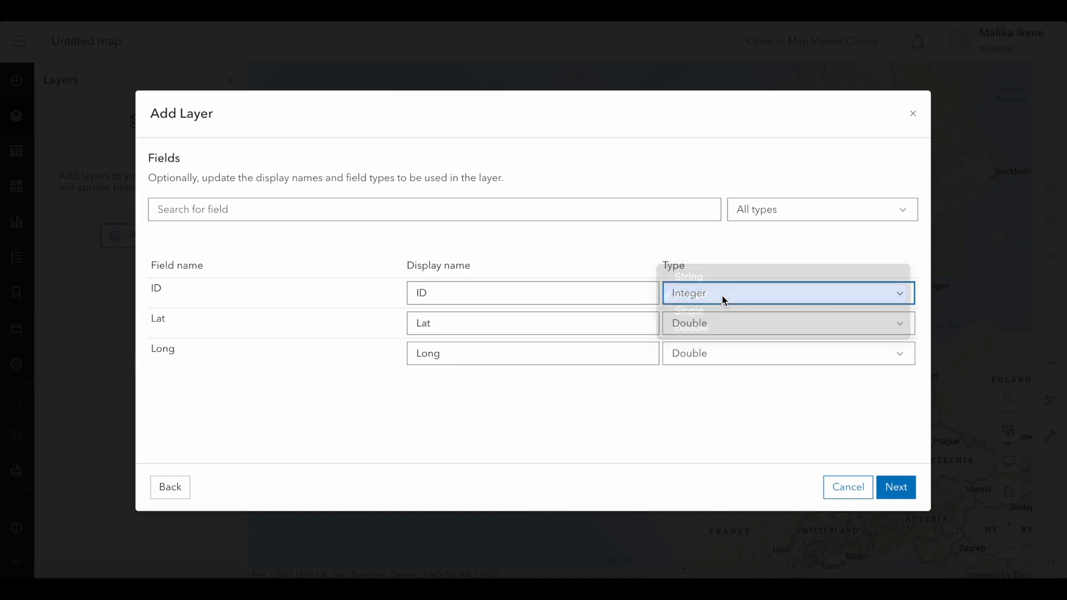
pyautogui.click(727, 321)
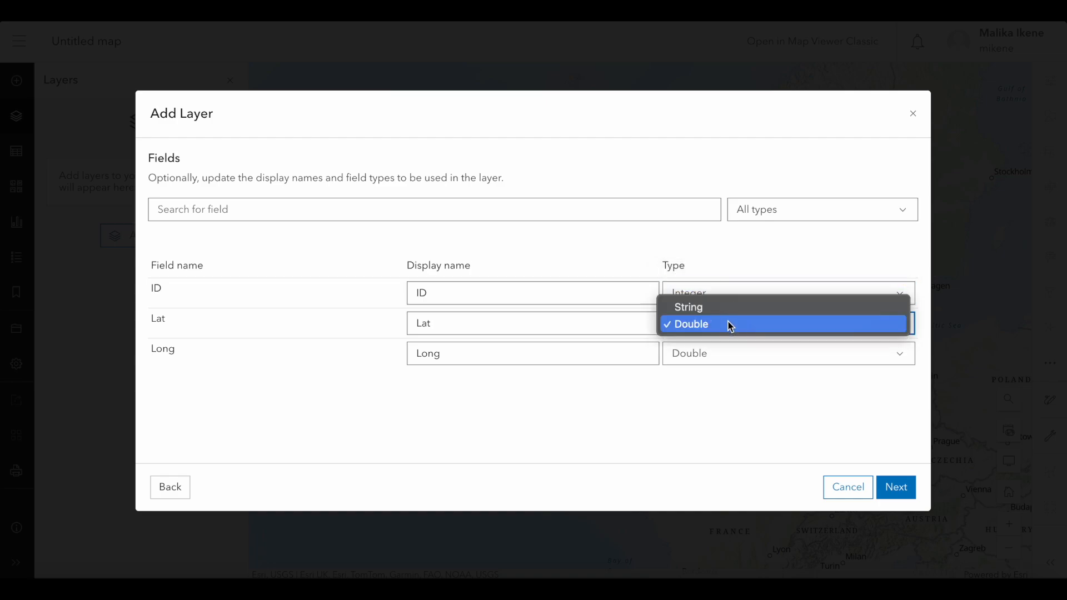
pyautogui.click(728, 322)
pyautogui.click(725, 348)
pyautogui.click(722, 350)
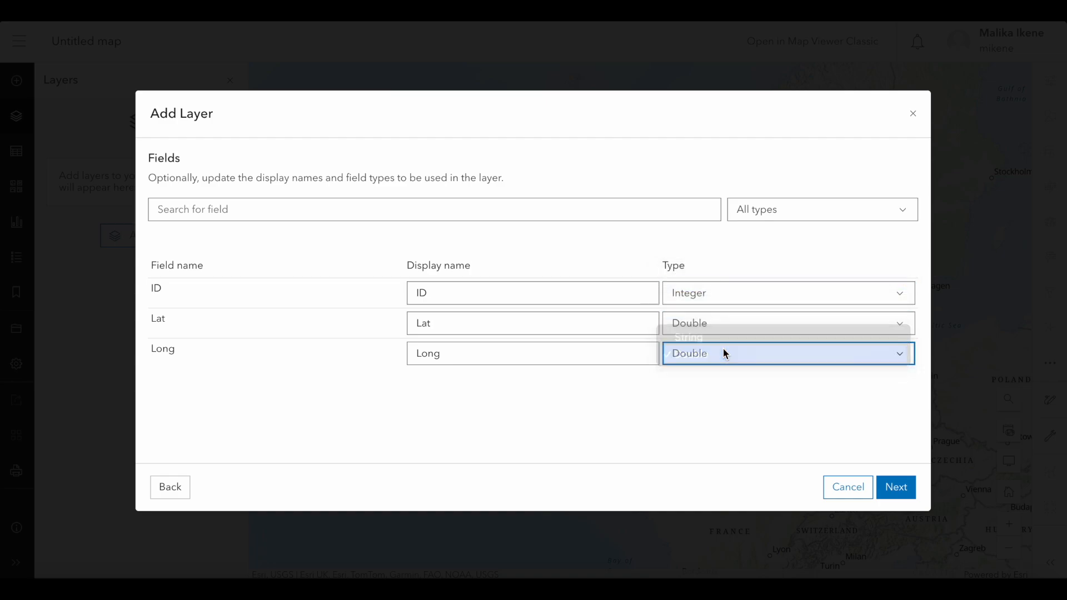
pyautogui.click(737, 381)
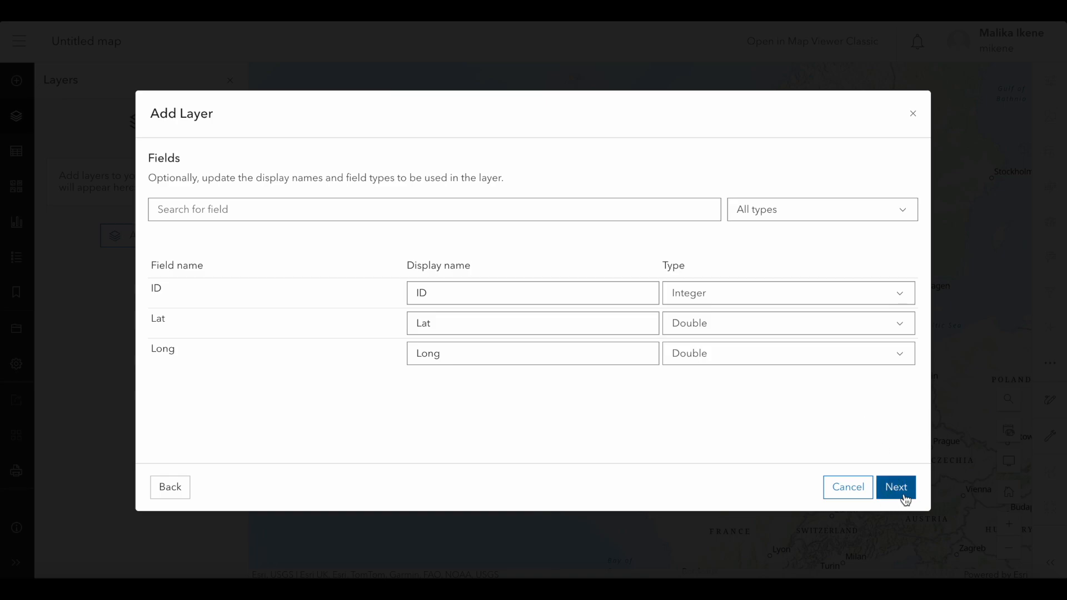
# Accept the fields and the latitude and longitude location settings, with Lat as latitude and Long as longitude.
pyautogui.click(902, 497)
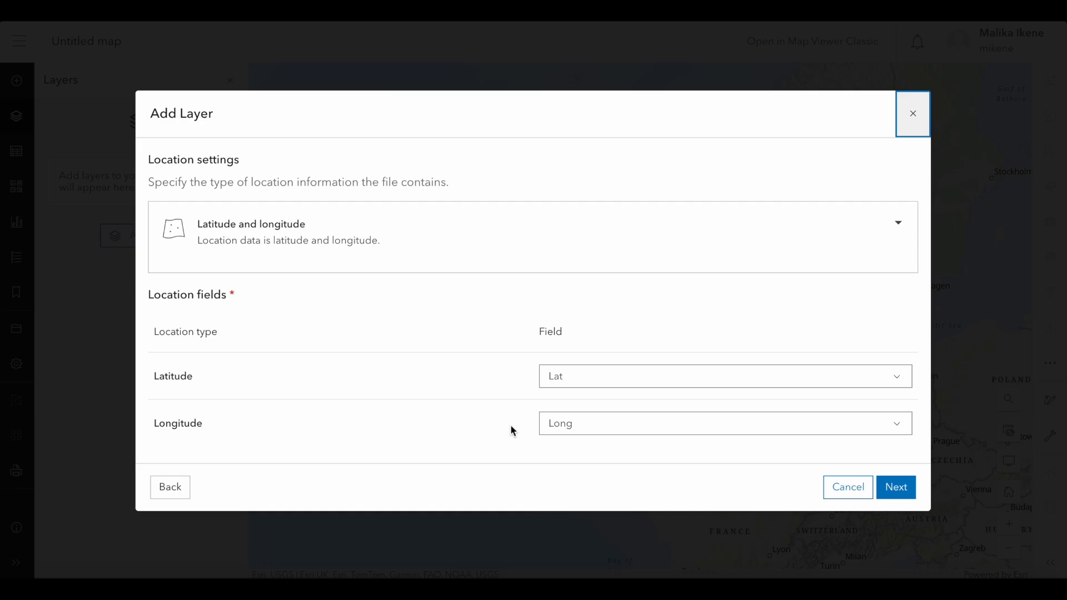
pyautogui.click(895, 490)
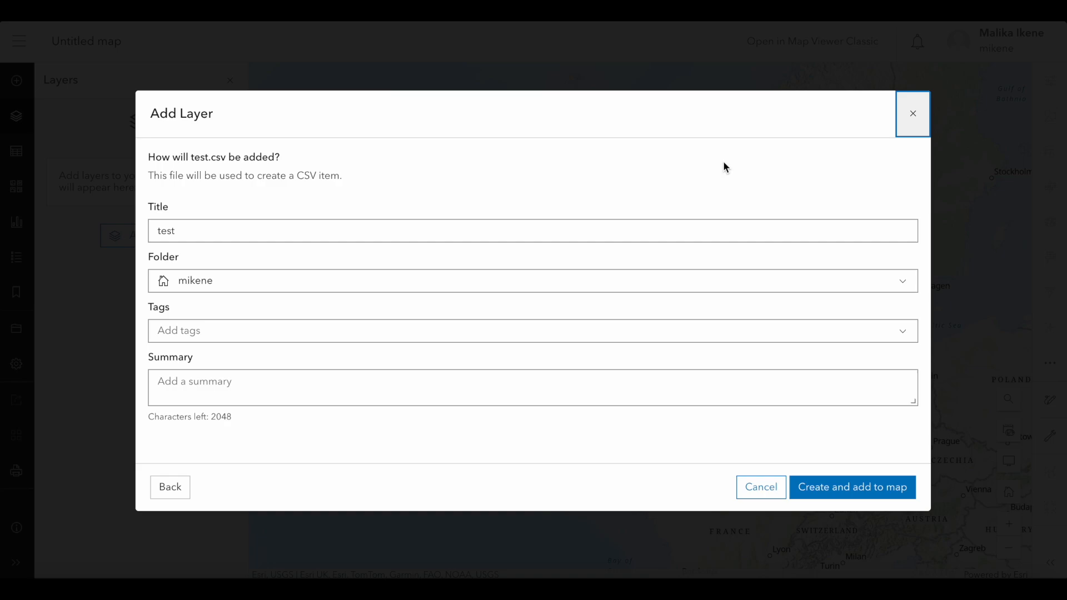
# Create the layer titled "test" in the home folder with tags and summary left empty, and add it to the map.
pyautogui.doubleClick(167, 230)
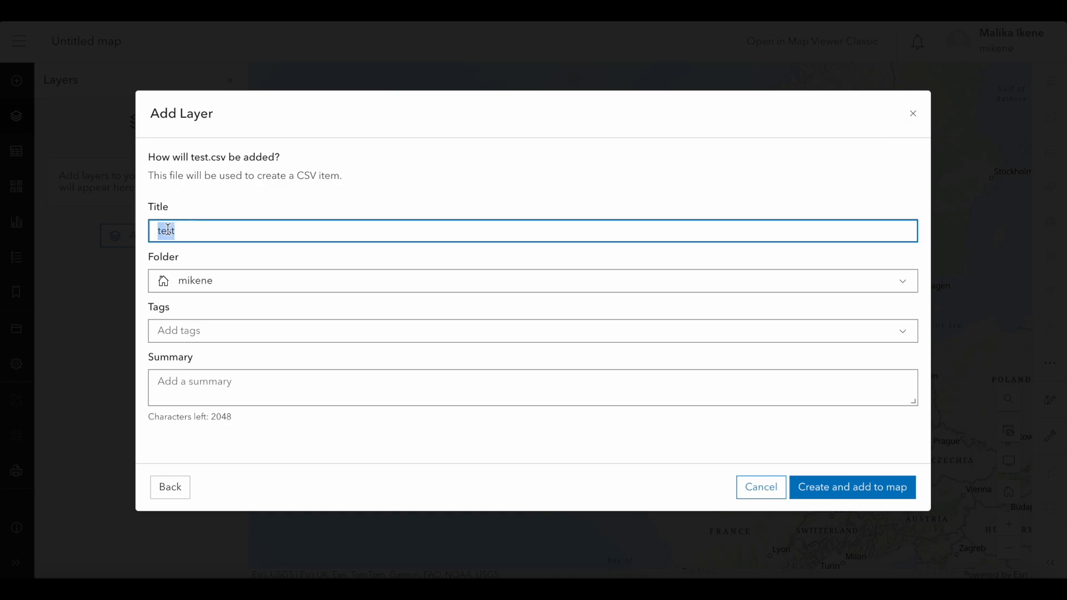
pyautogui.click(232, 199)
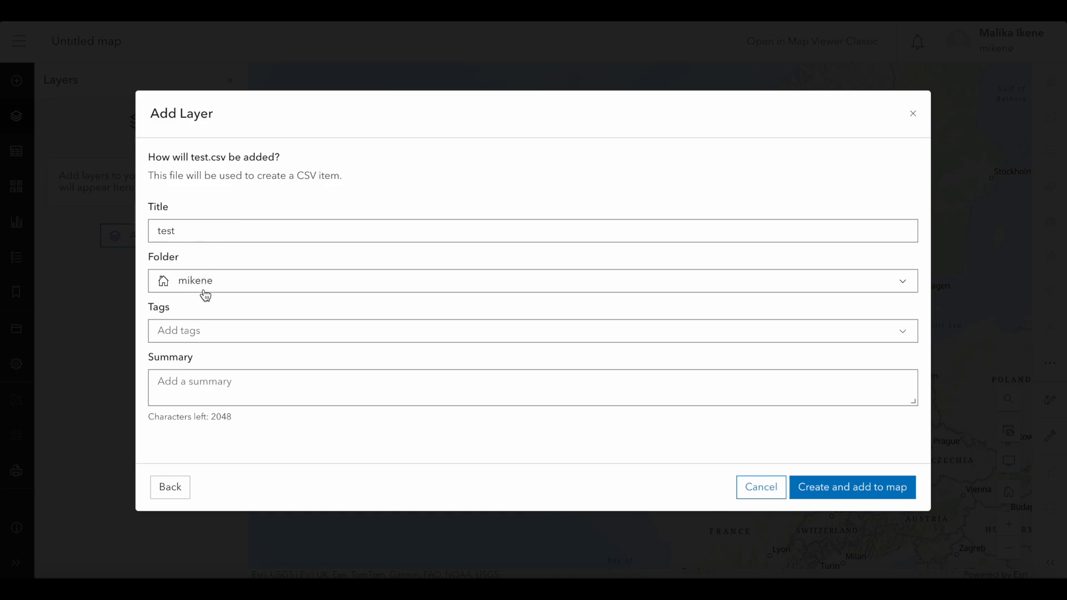
pyautogui.click(260, 286)
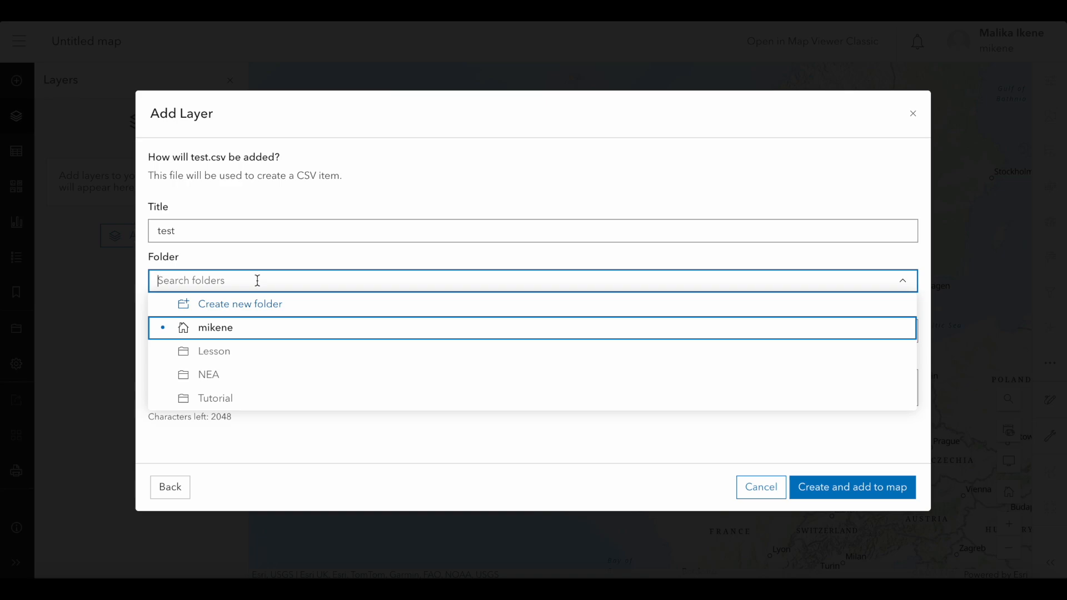
pyautogui.click(285, 259)
pyautogui.click(262, 325)
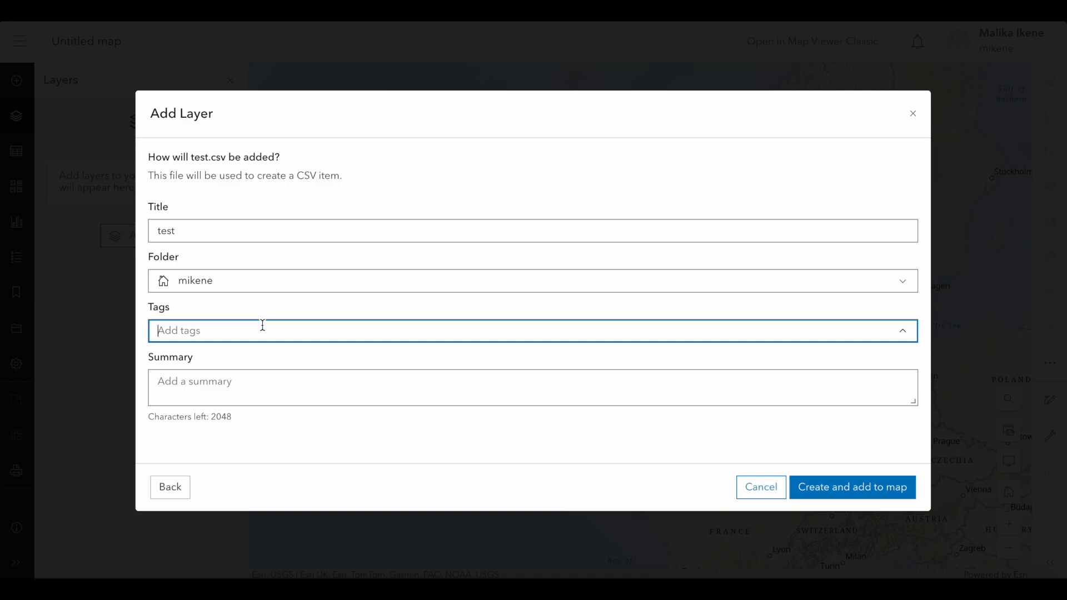
pyautogui.click(240, 379)
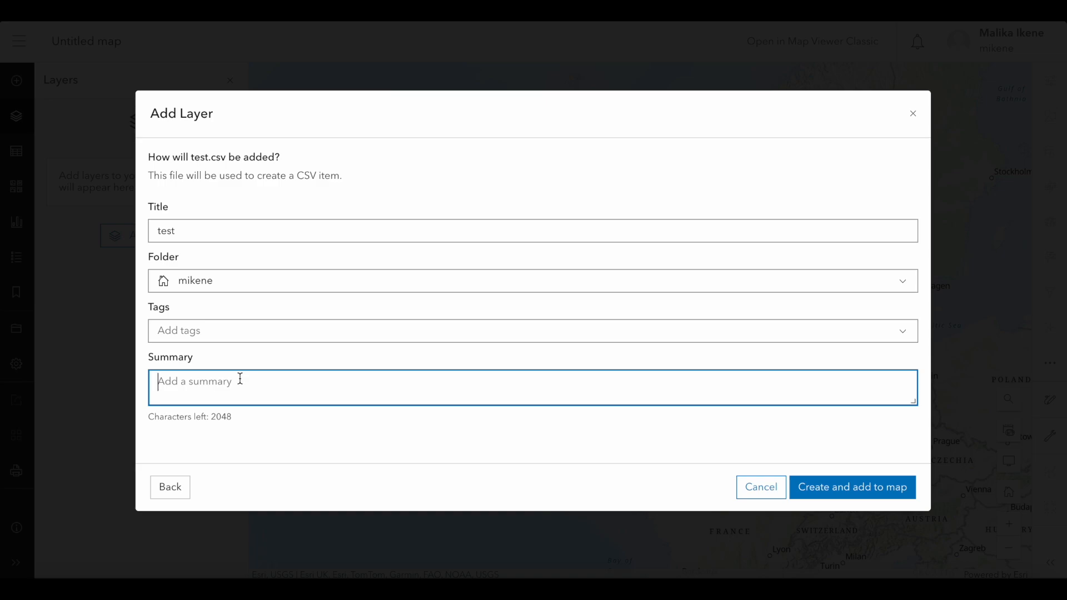
pyautogui.click(278, 428)
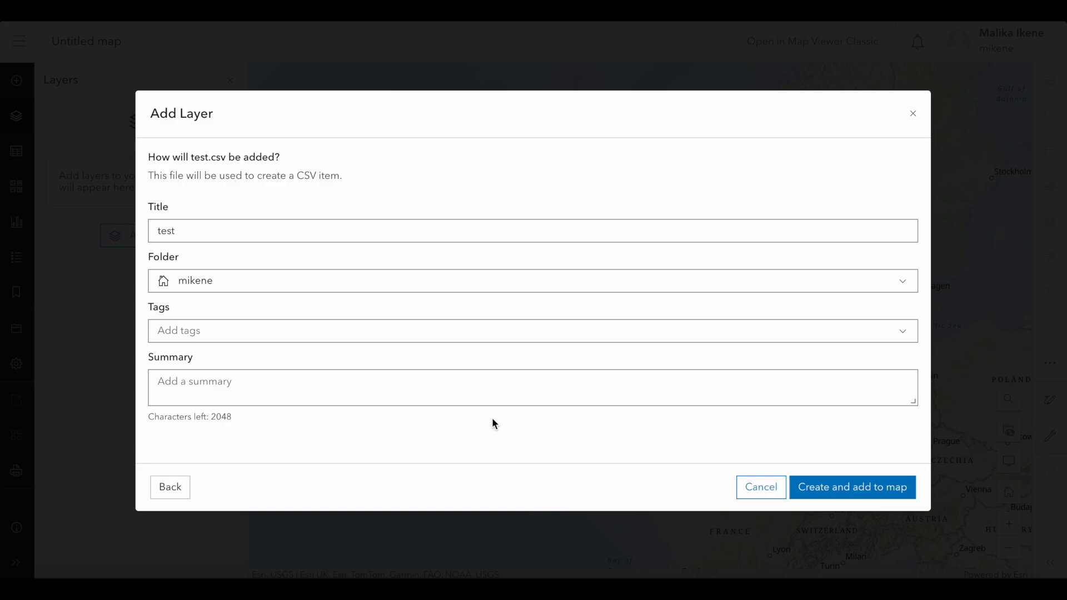
pyautogui.click(863, 495)
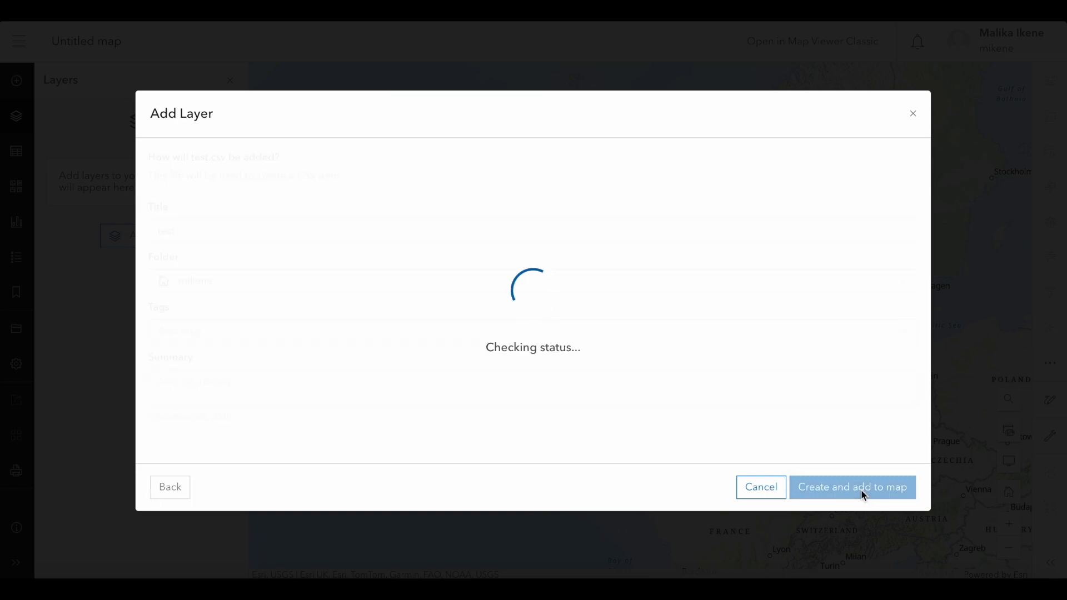